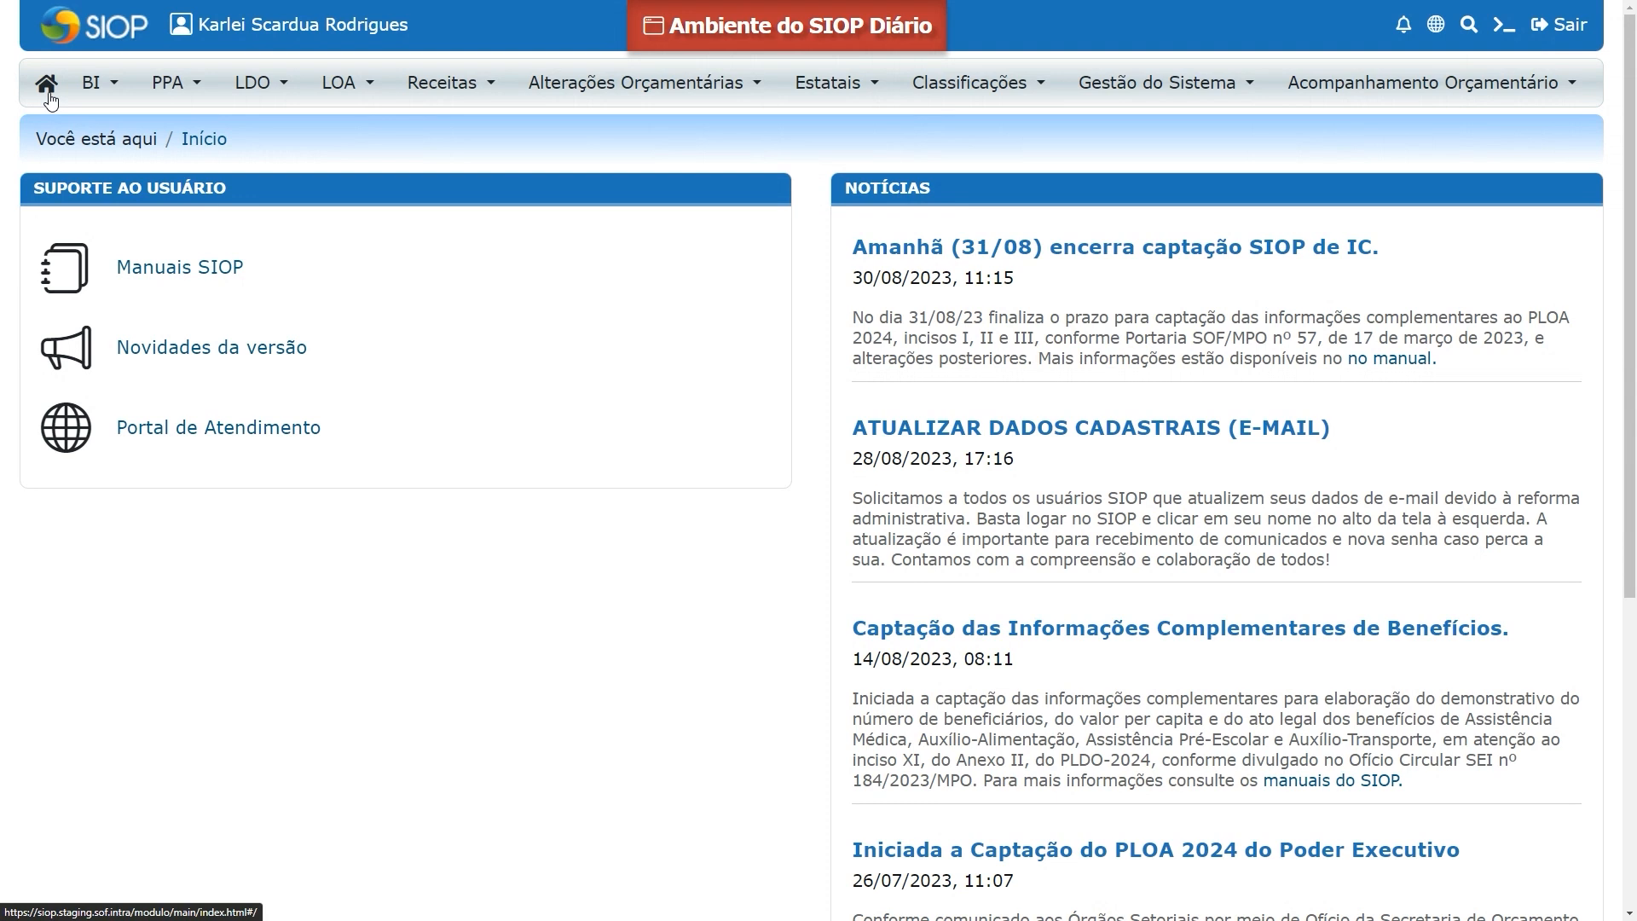
Open the BI data extractor and add a new query, keeping the Execução Orçamentária cube
left_click(115, 89)
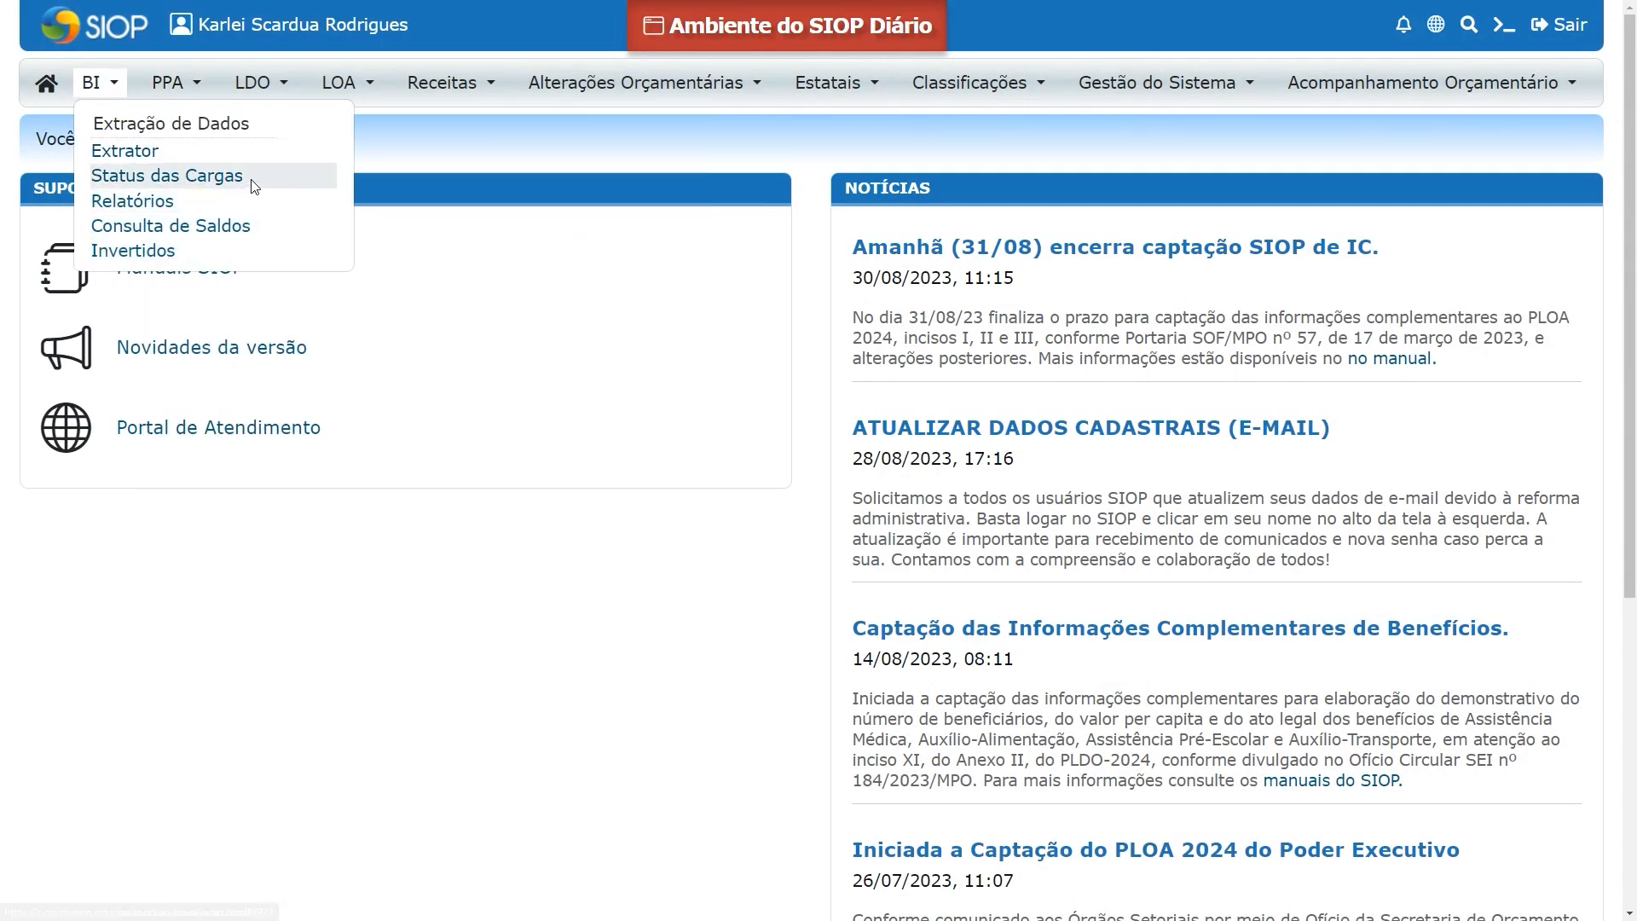
left_click(145, 154)
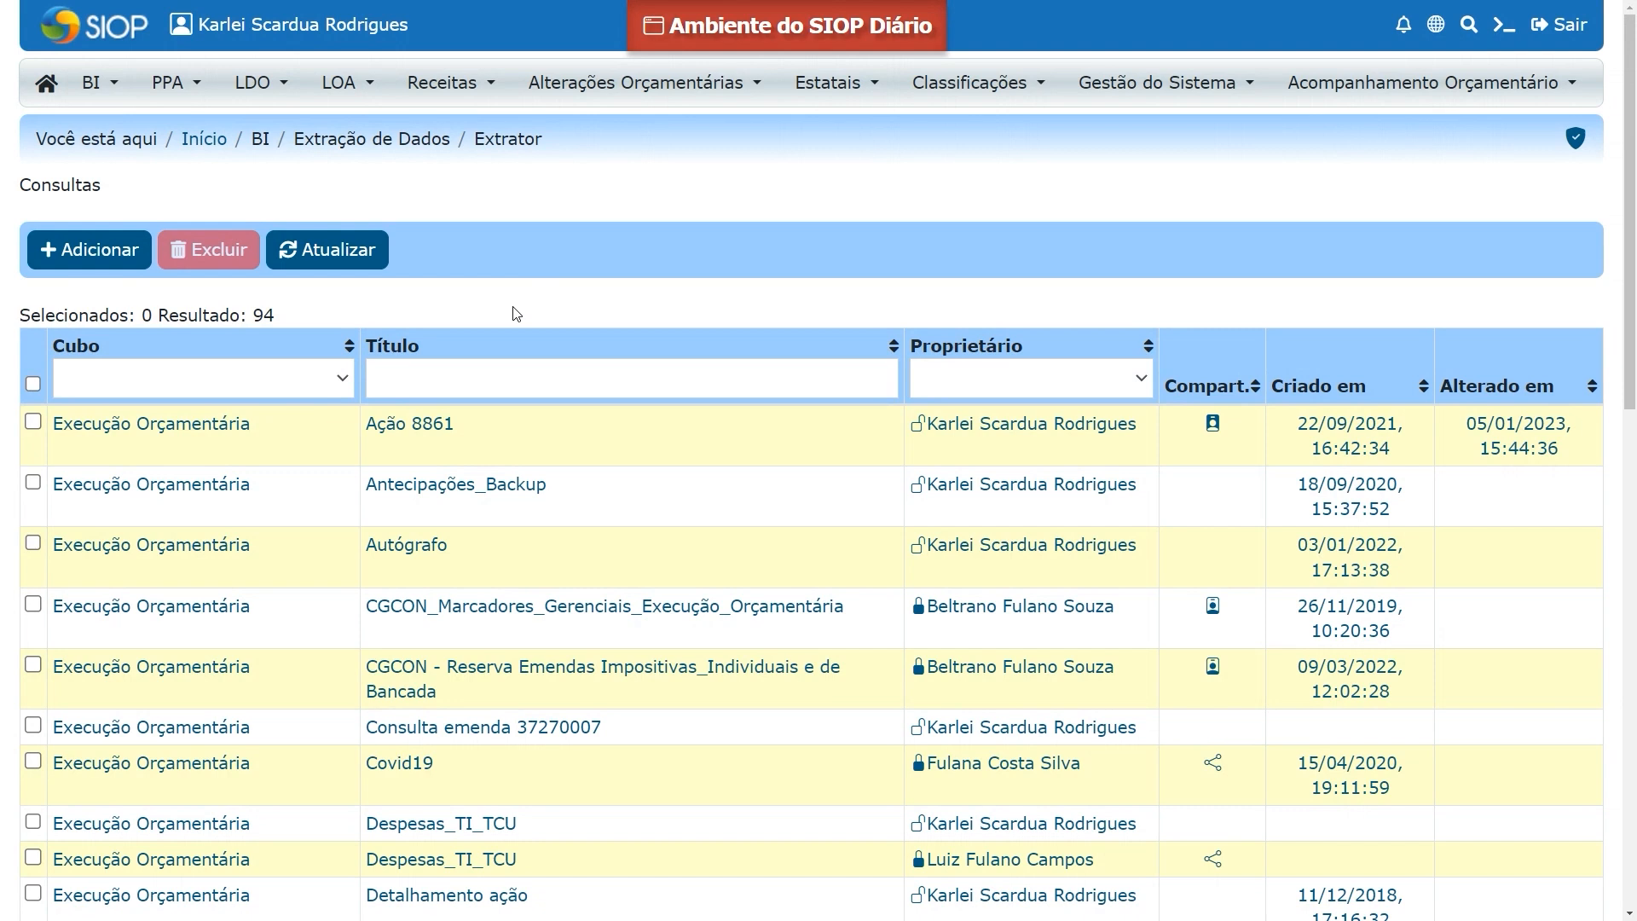
left_click(77, 268)
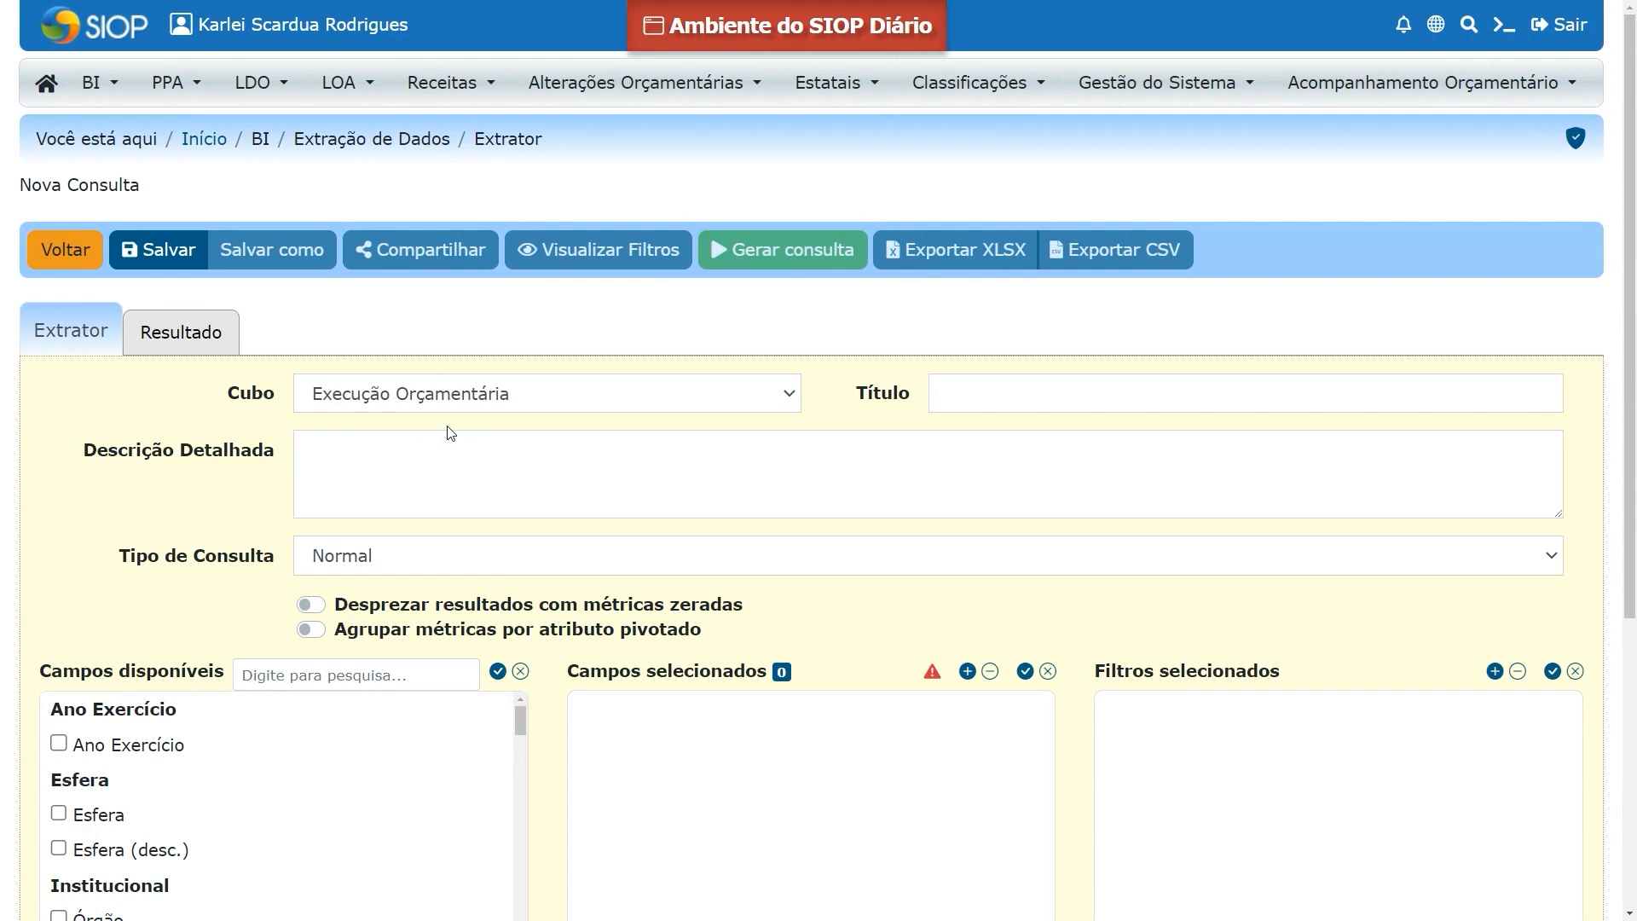
left_click(792, 396)
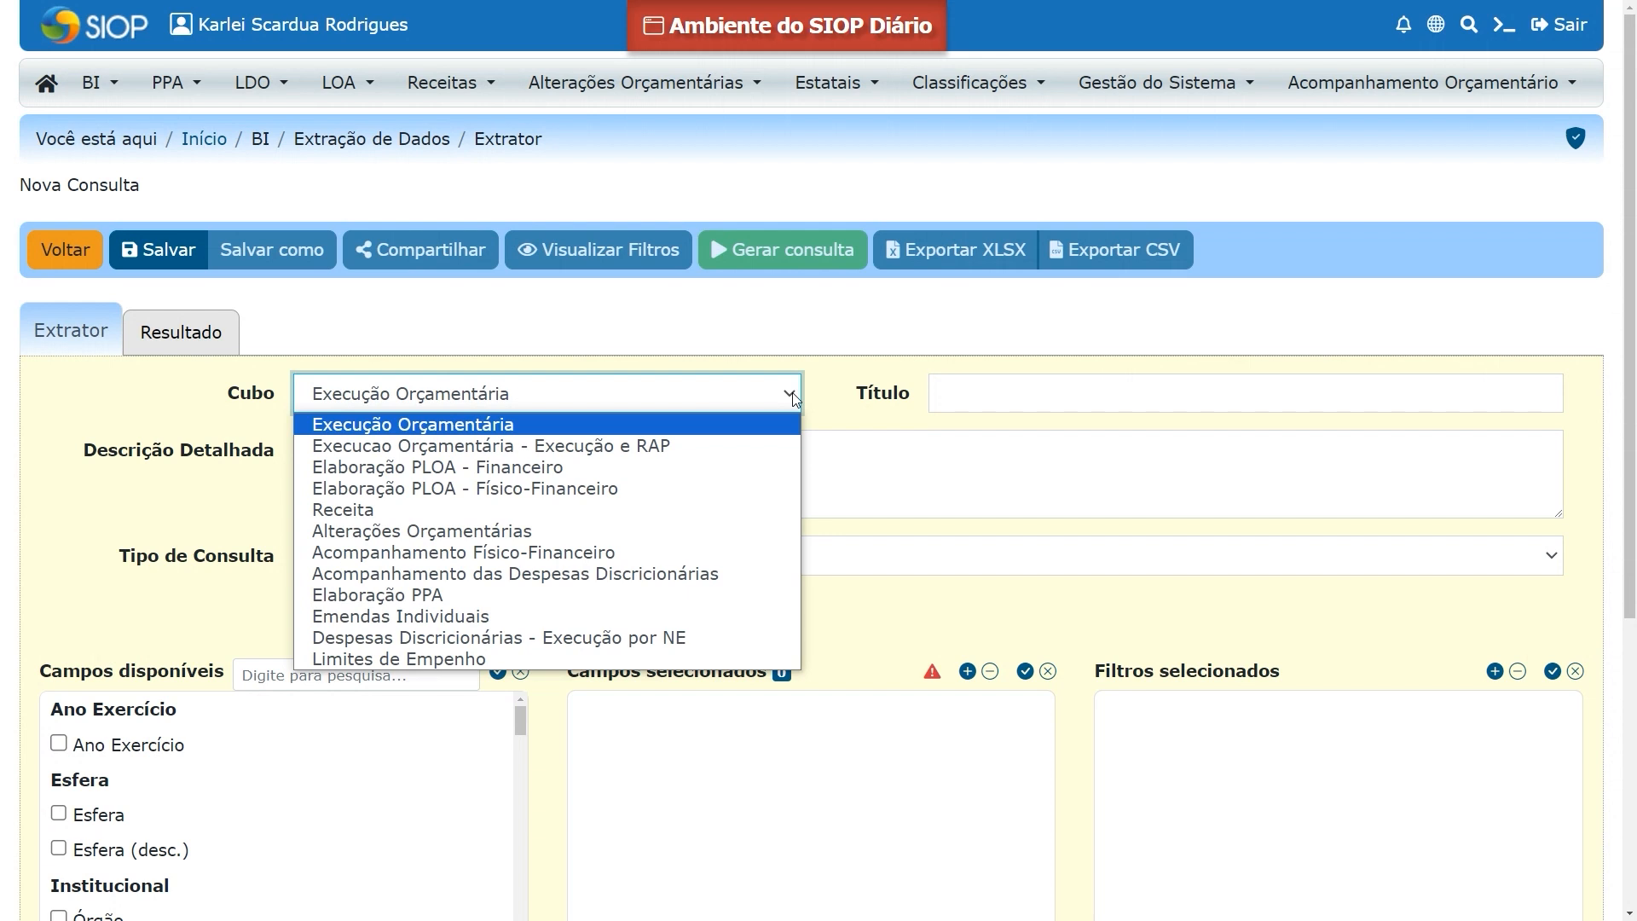
left_click(793, 399)
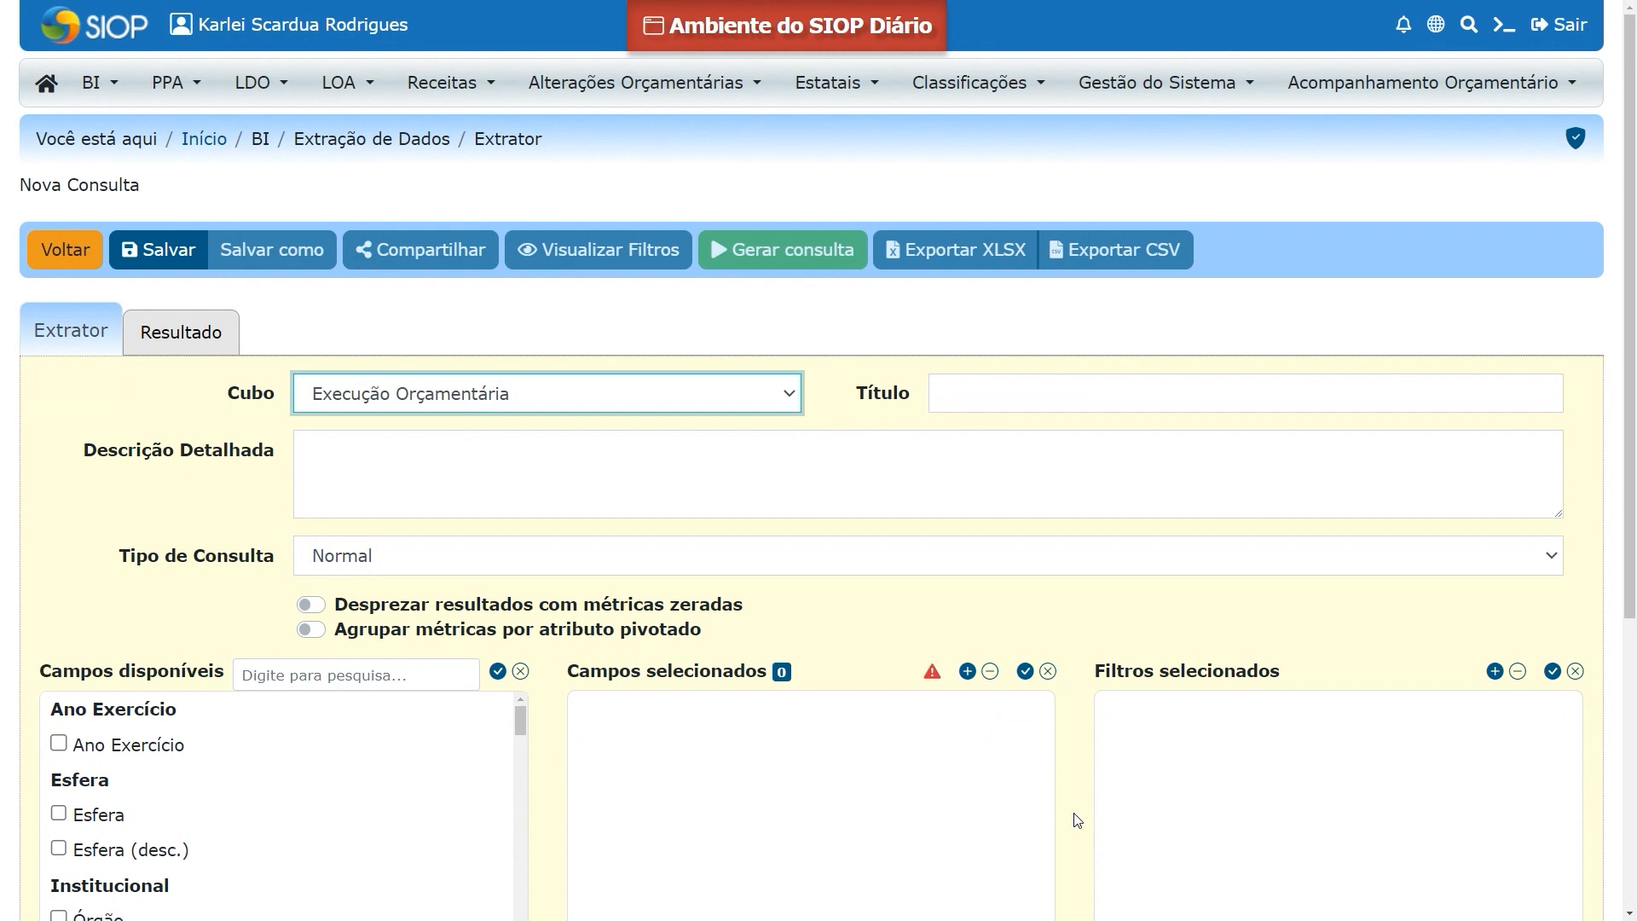
Examine the new query's form, the fields available in the cube and the explanation of the Esfera (desc.) field
scroll(1235, 388, "down", 2)
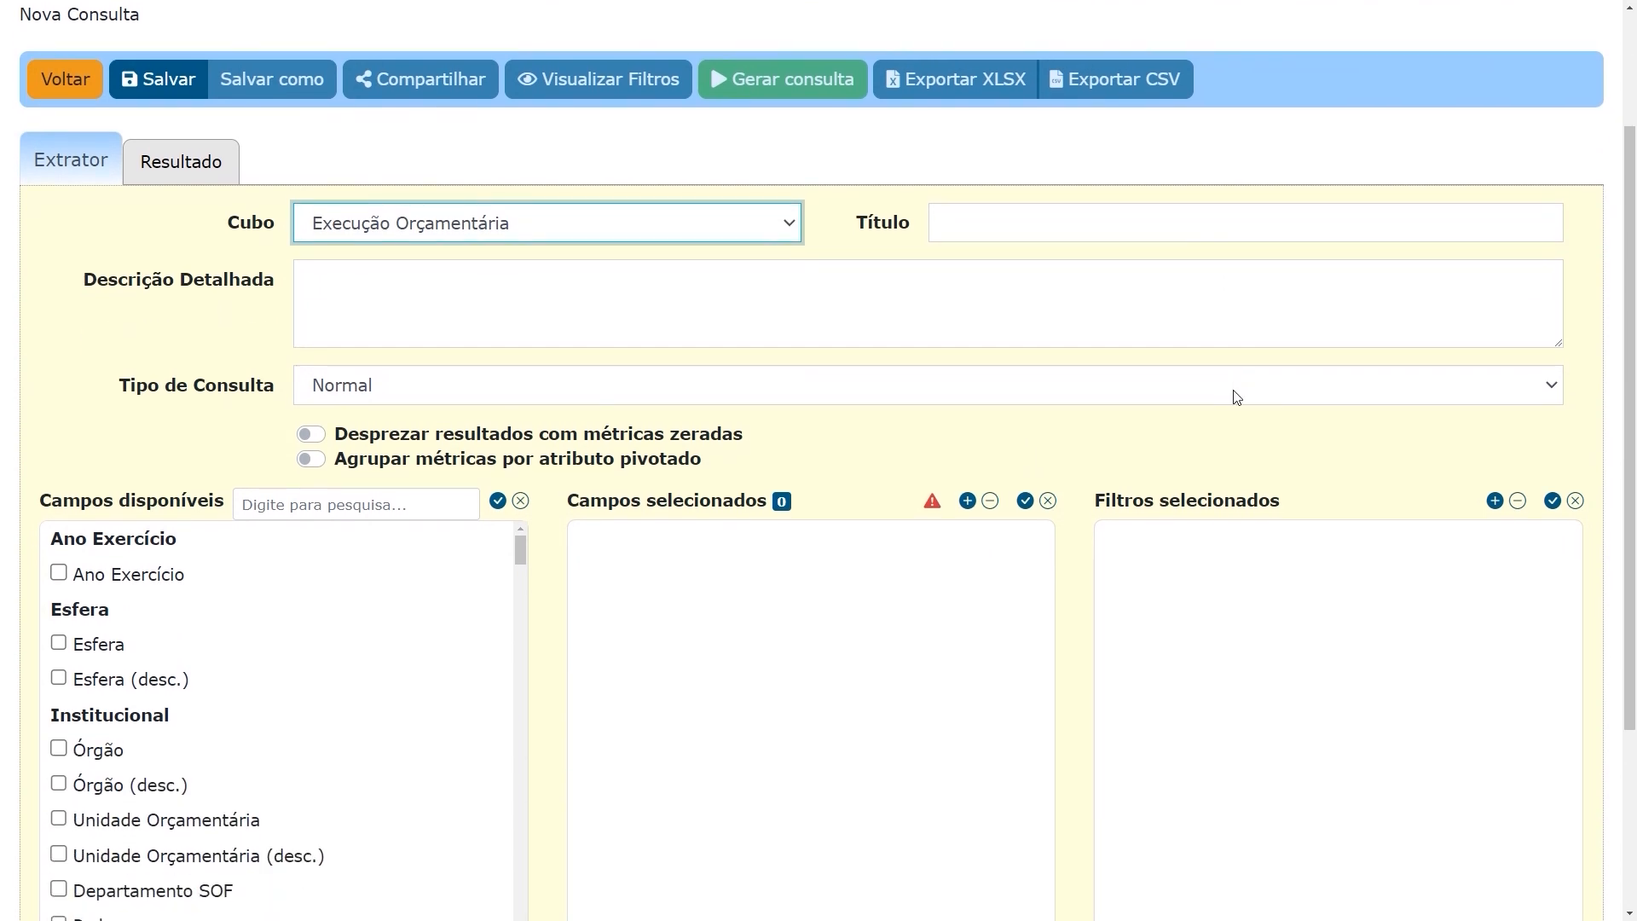
scroll(1235, 391, "down", 2)
scroll(1231, 411, "down", 1)
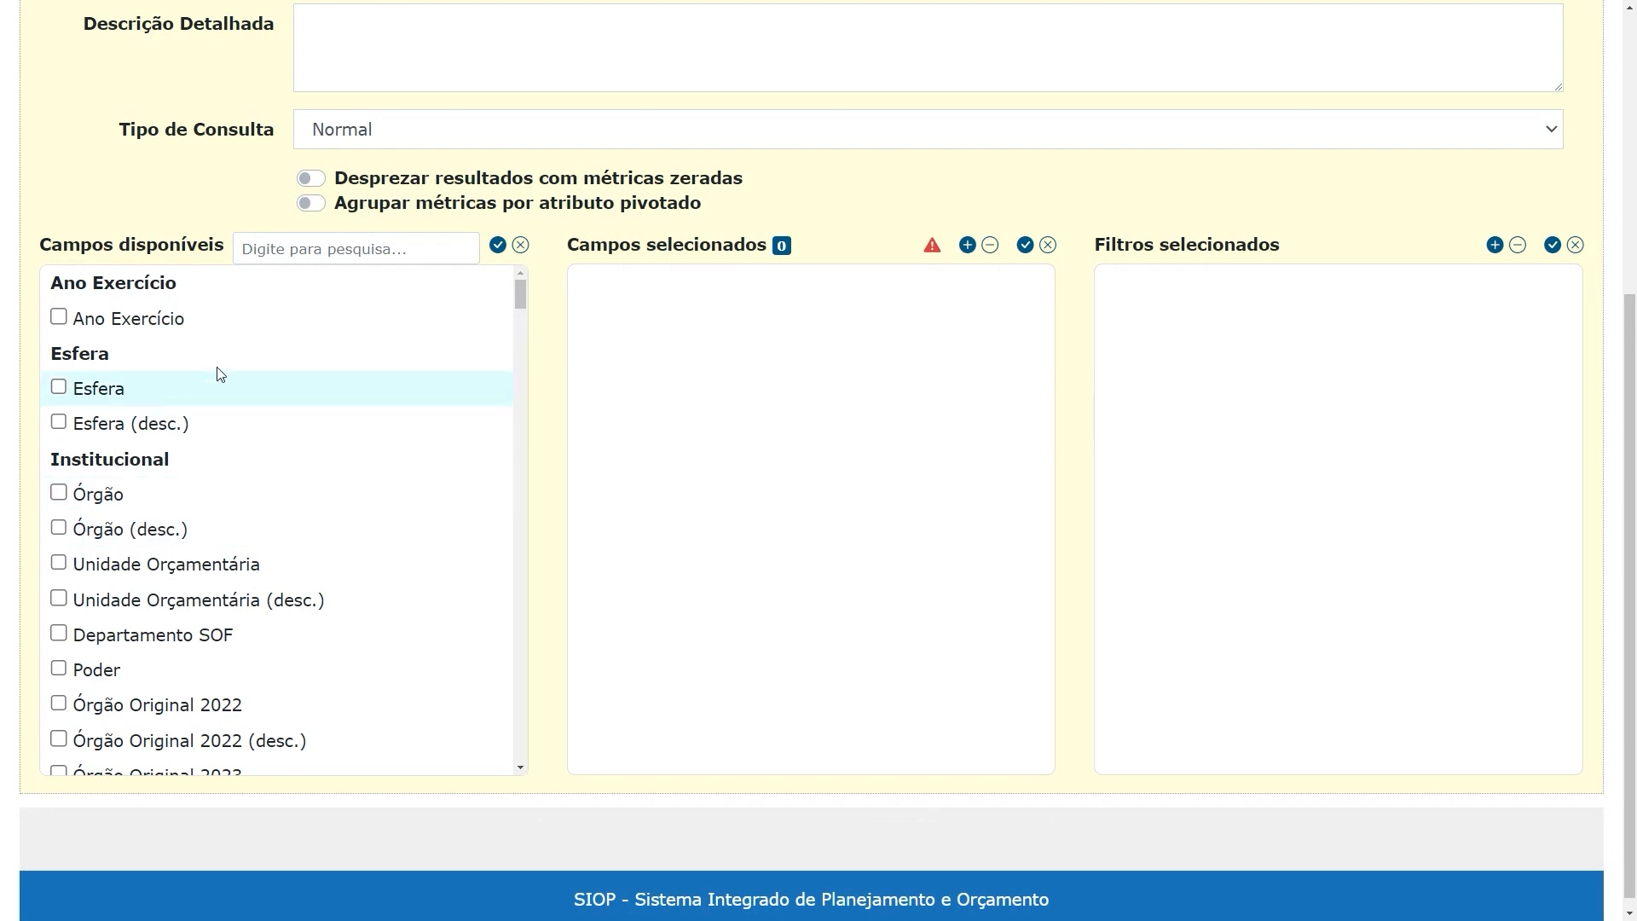
mouse_move(282, 419)
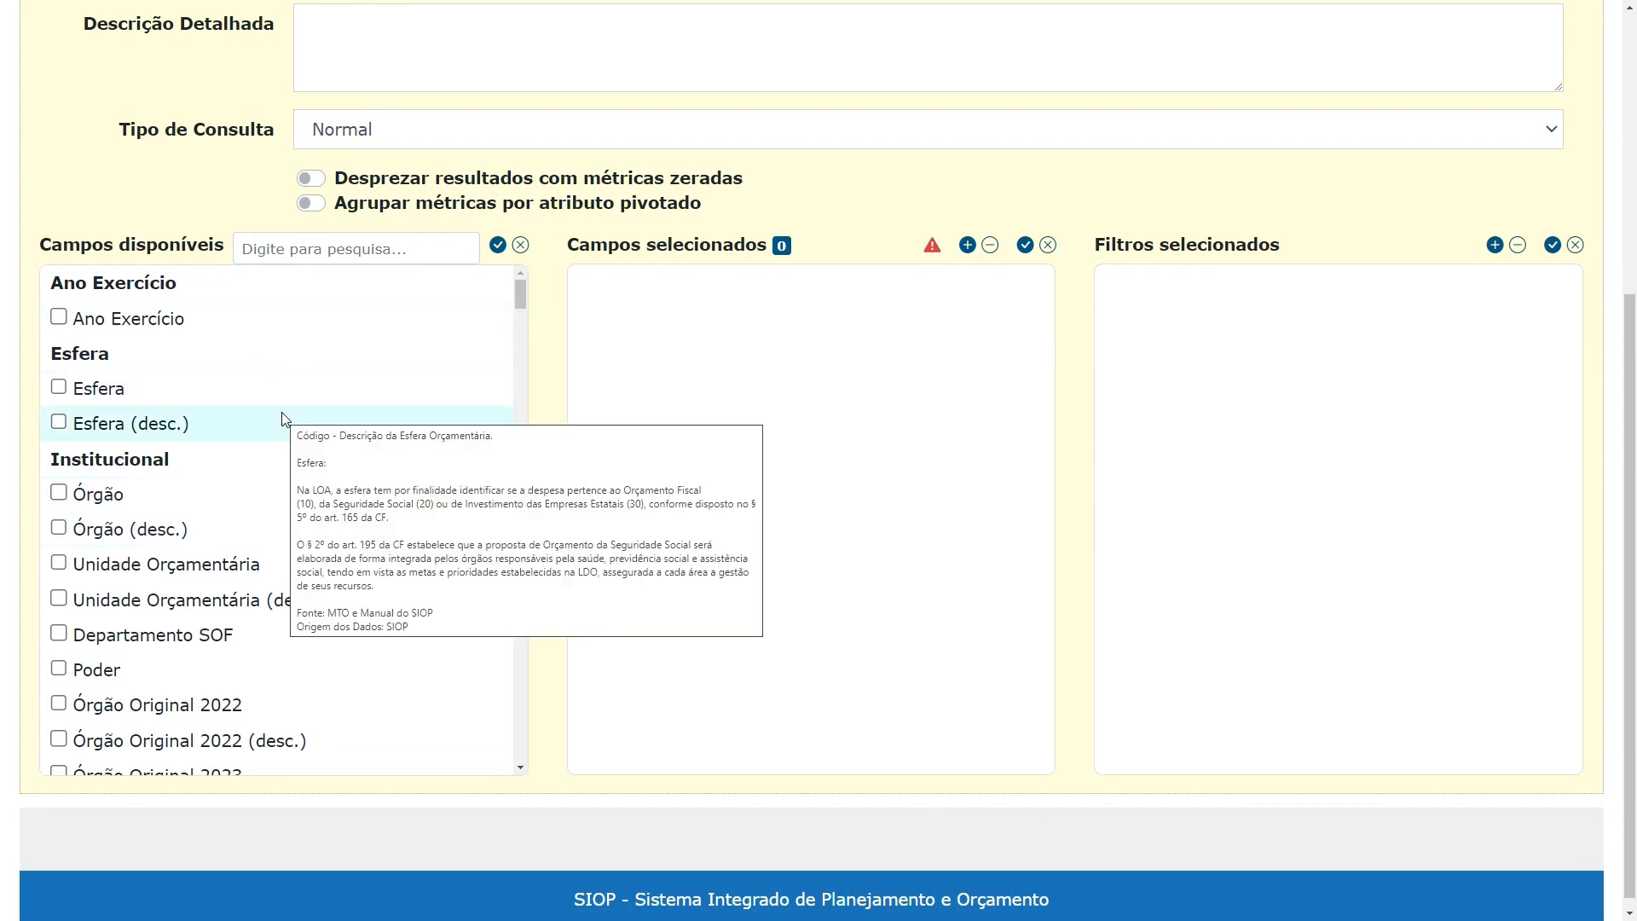
scroll(283, 419, "up", 2)
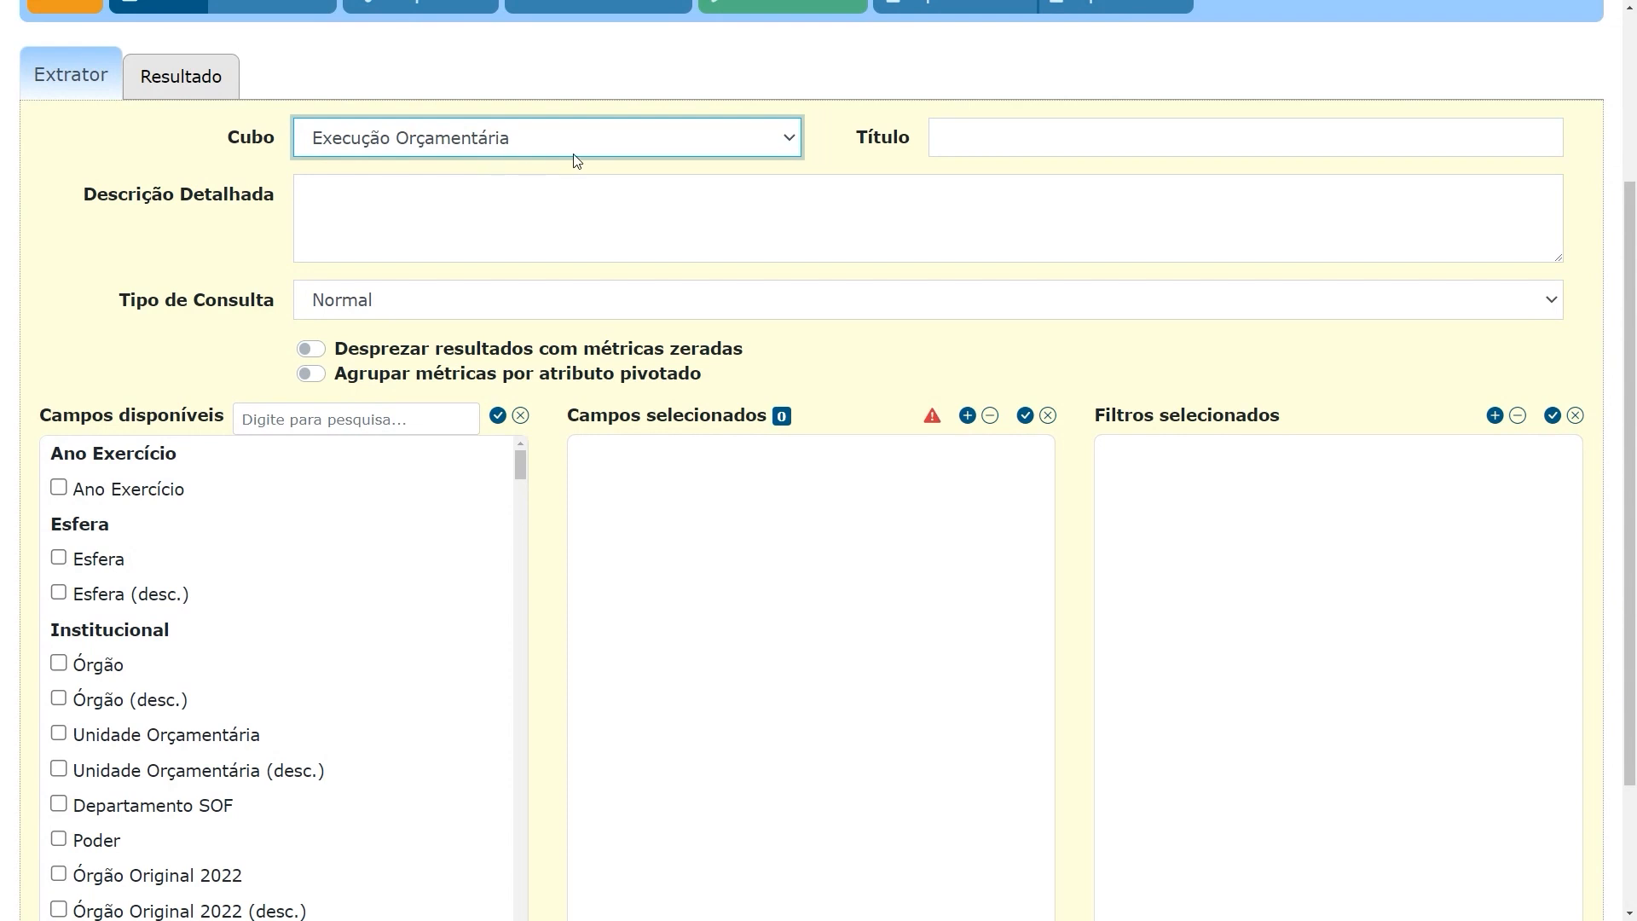
scroll(429, 529, "down", 2)
scroll(429, 529, "up", 2)
scroll(550, 568, "down", 2)
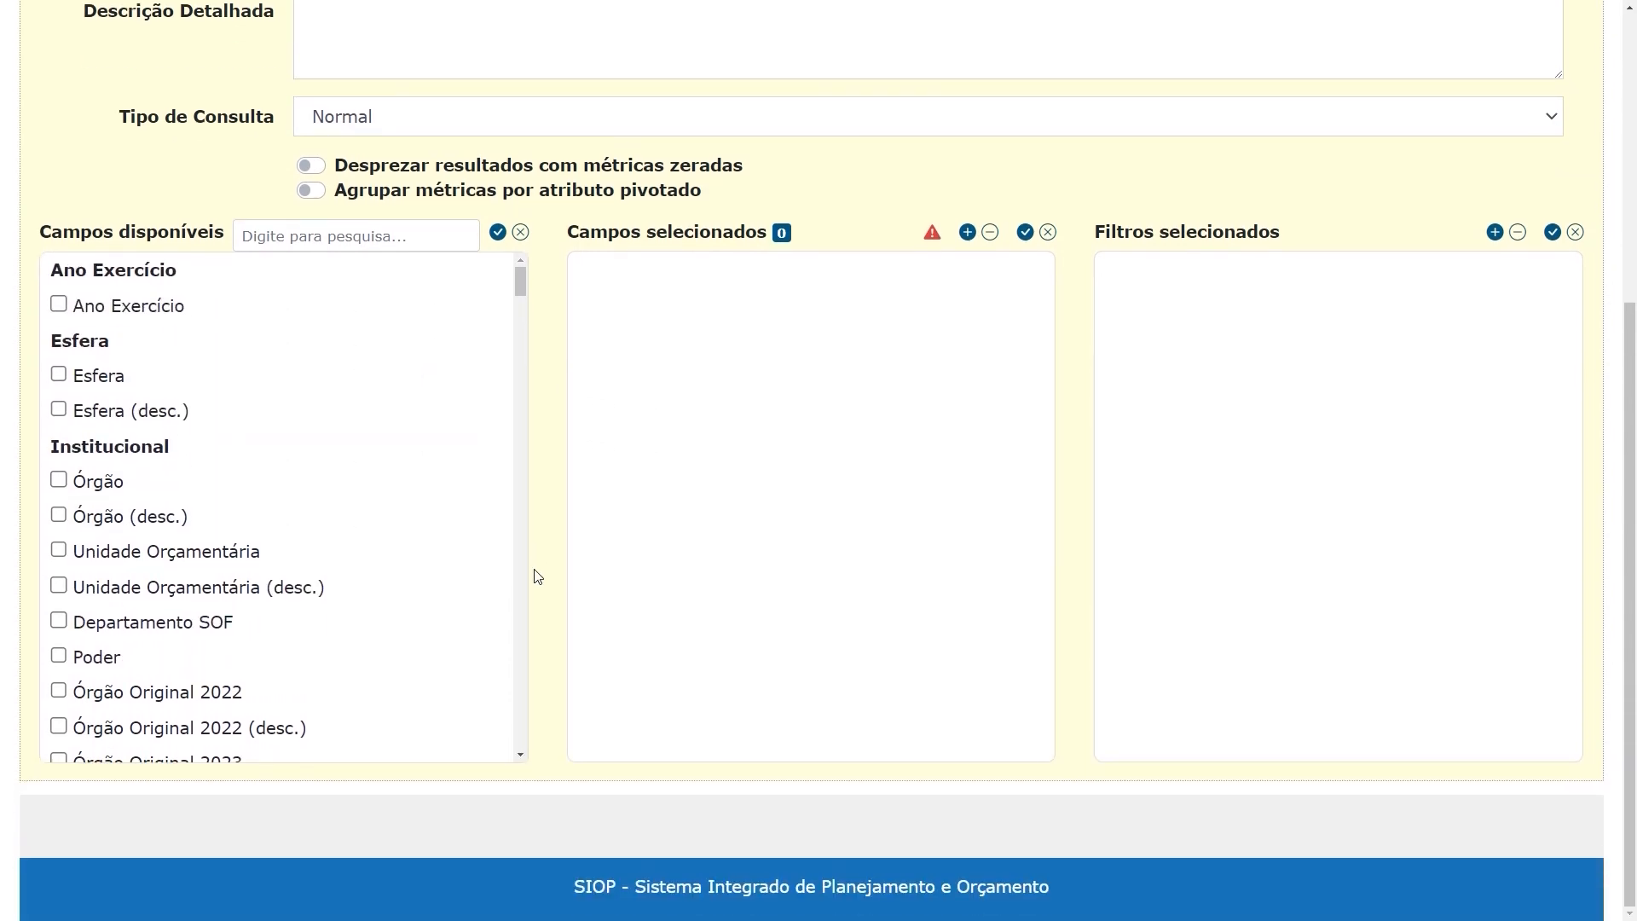
scroll(375, 439, "down", 3)
scroll(375, 439, "down", 10)
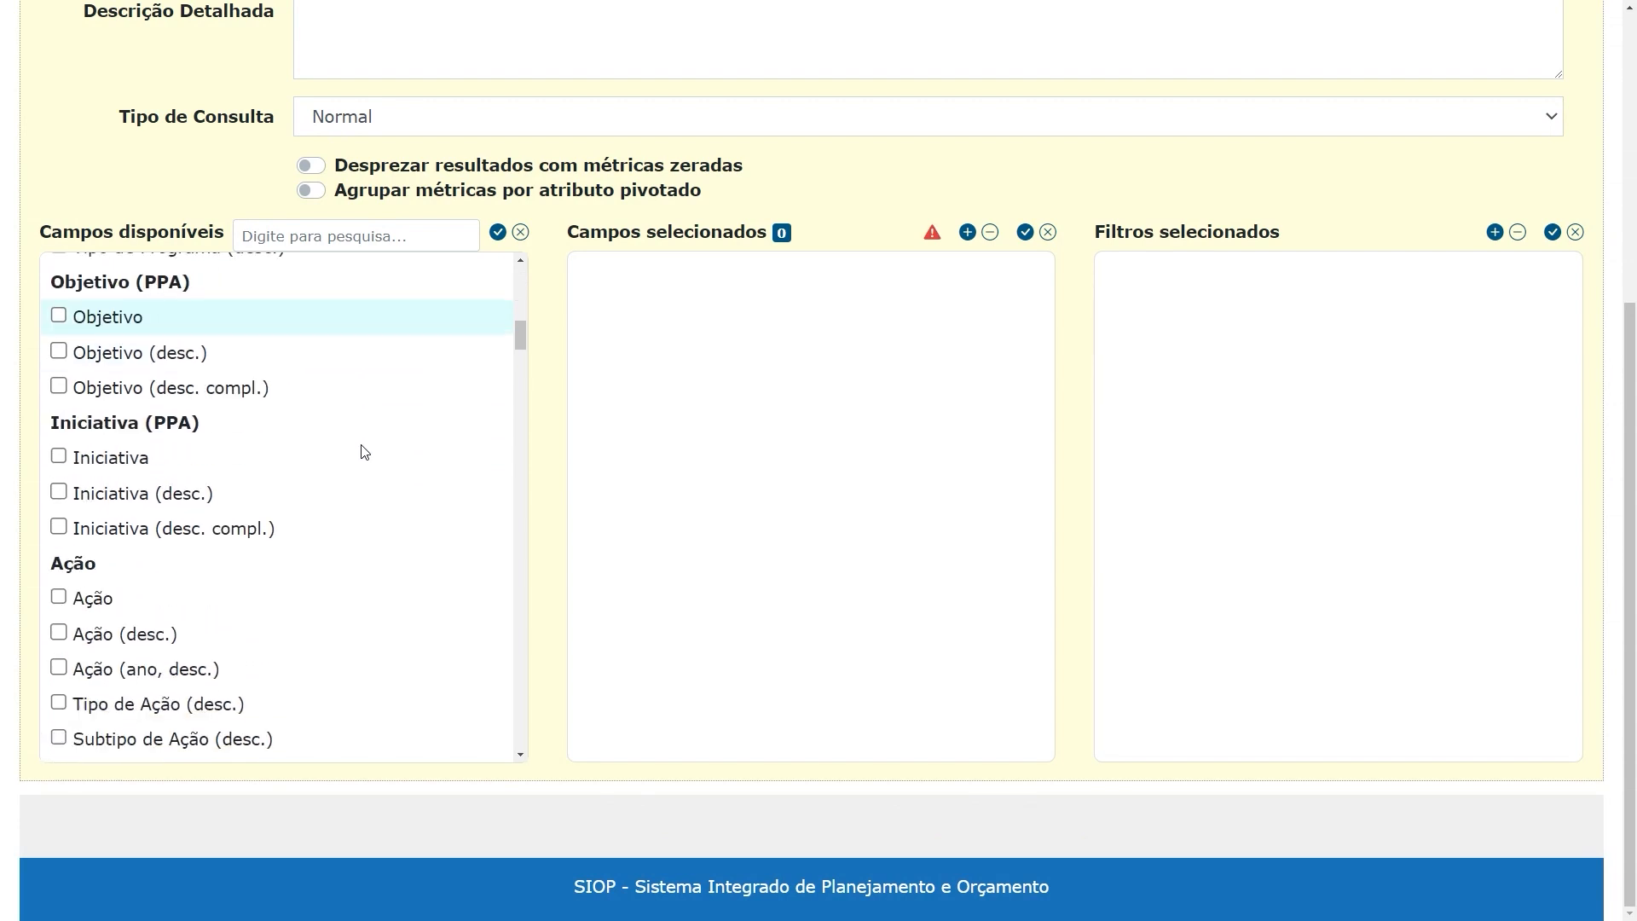
scroll(355, 469, "down", 3)
scroll(355, 471, "up", 10)
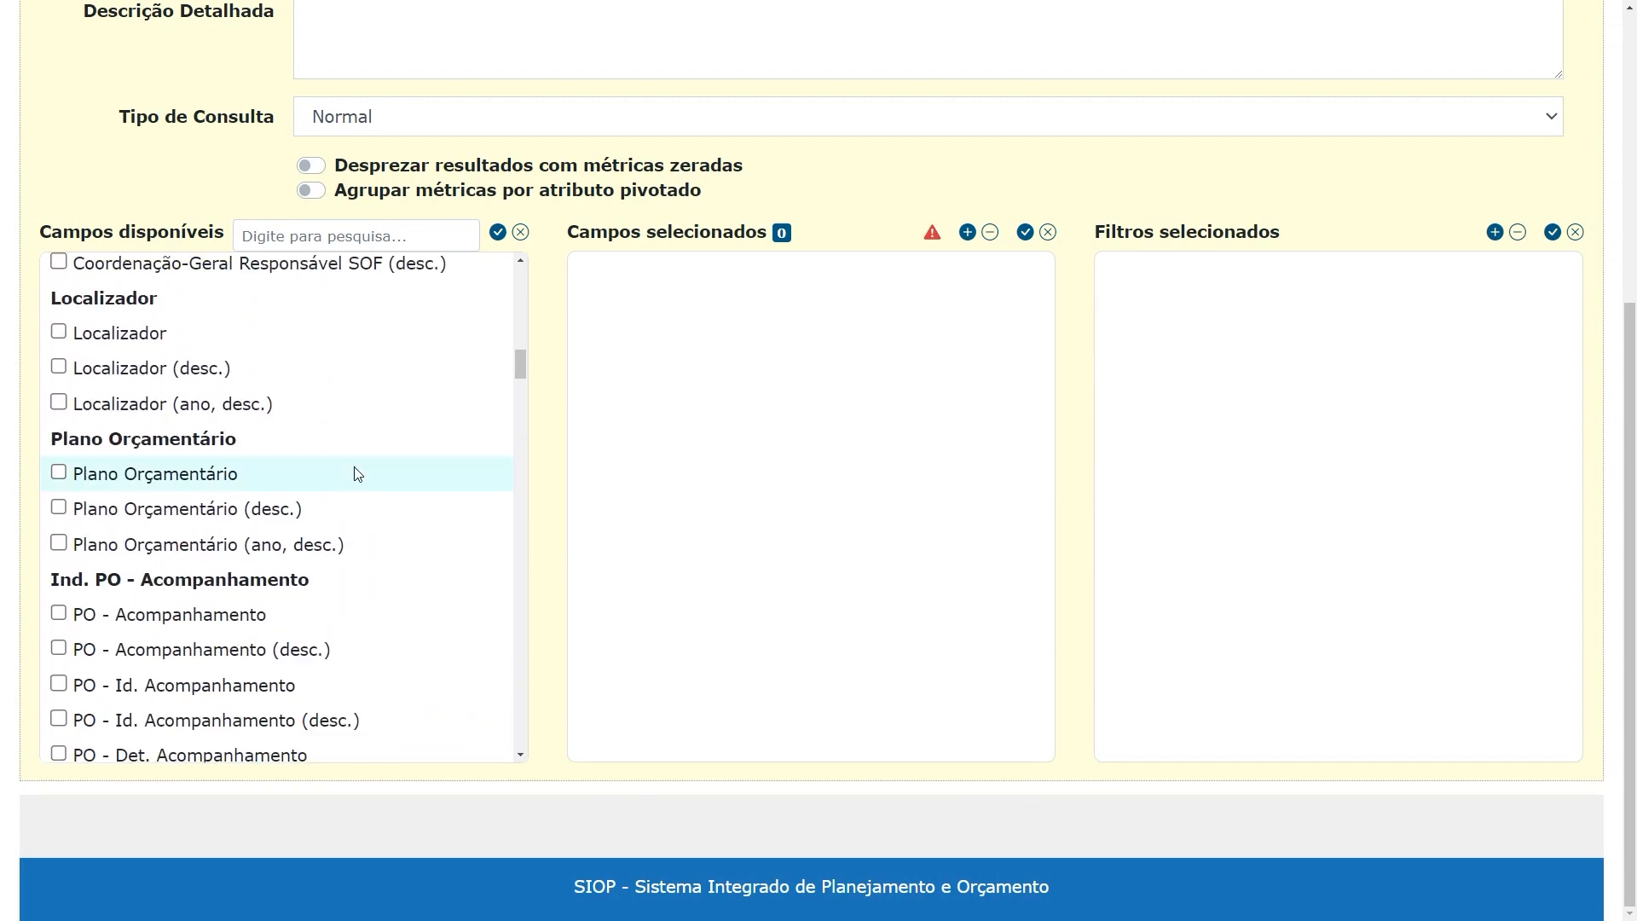
scroll(355, 469, "up", 7)
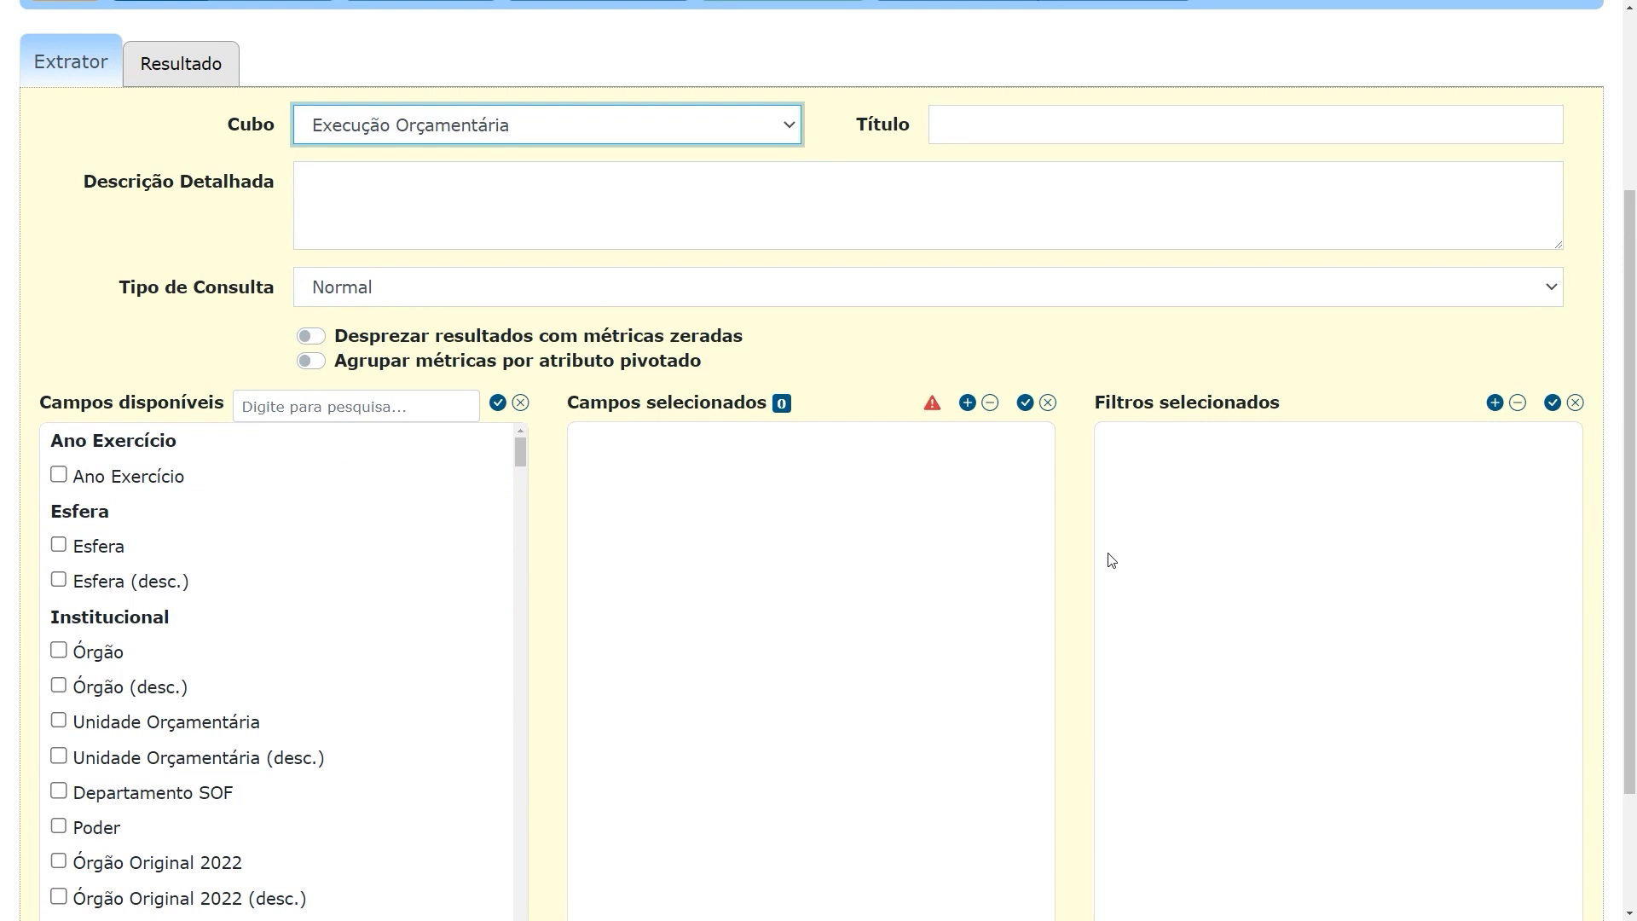
Add Ano Exercício, Órgão and Unidade Orçamentária to the query's selected fields
scroll(1083, 559, "down", 2)
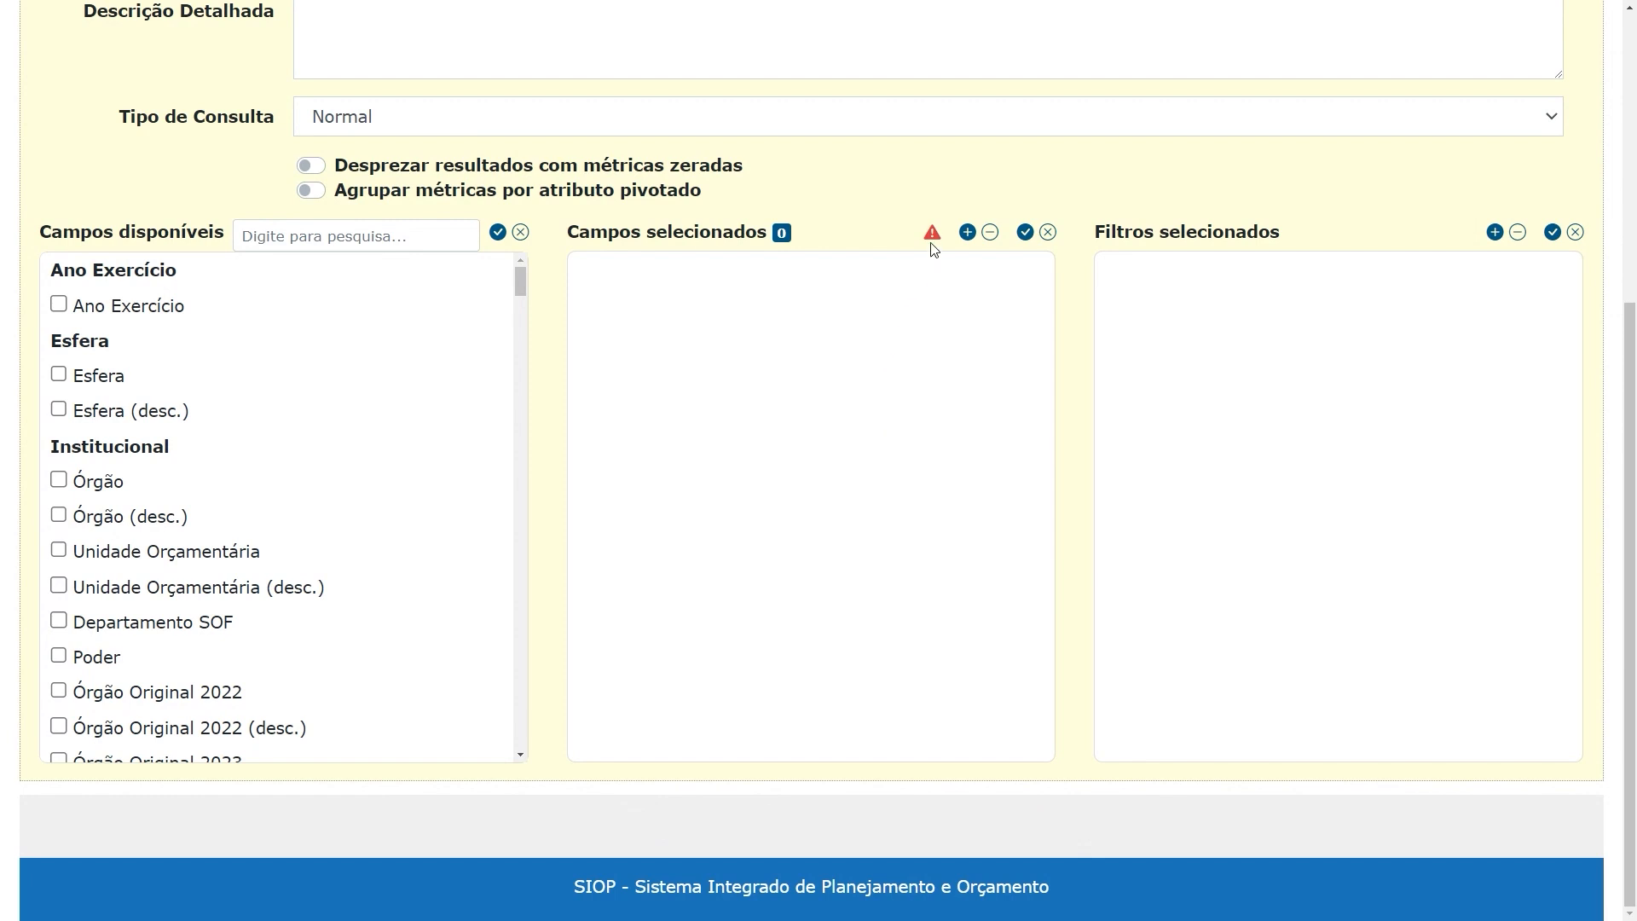
mouse_move(933, 235)
left_click(60, 306)
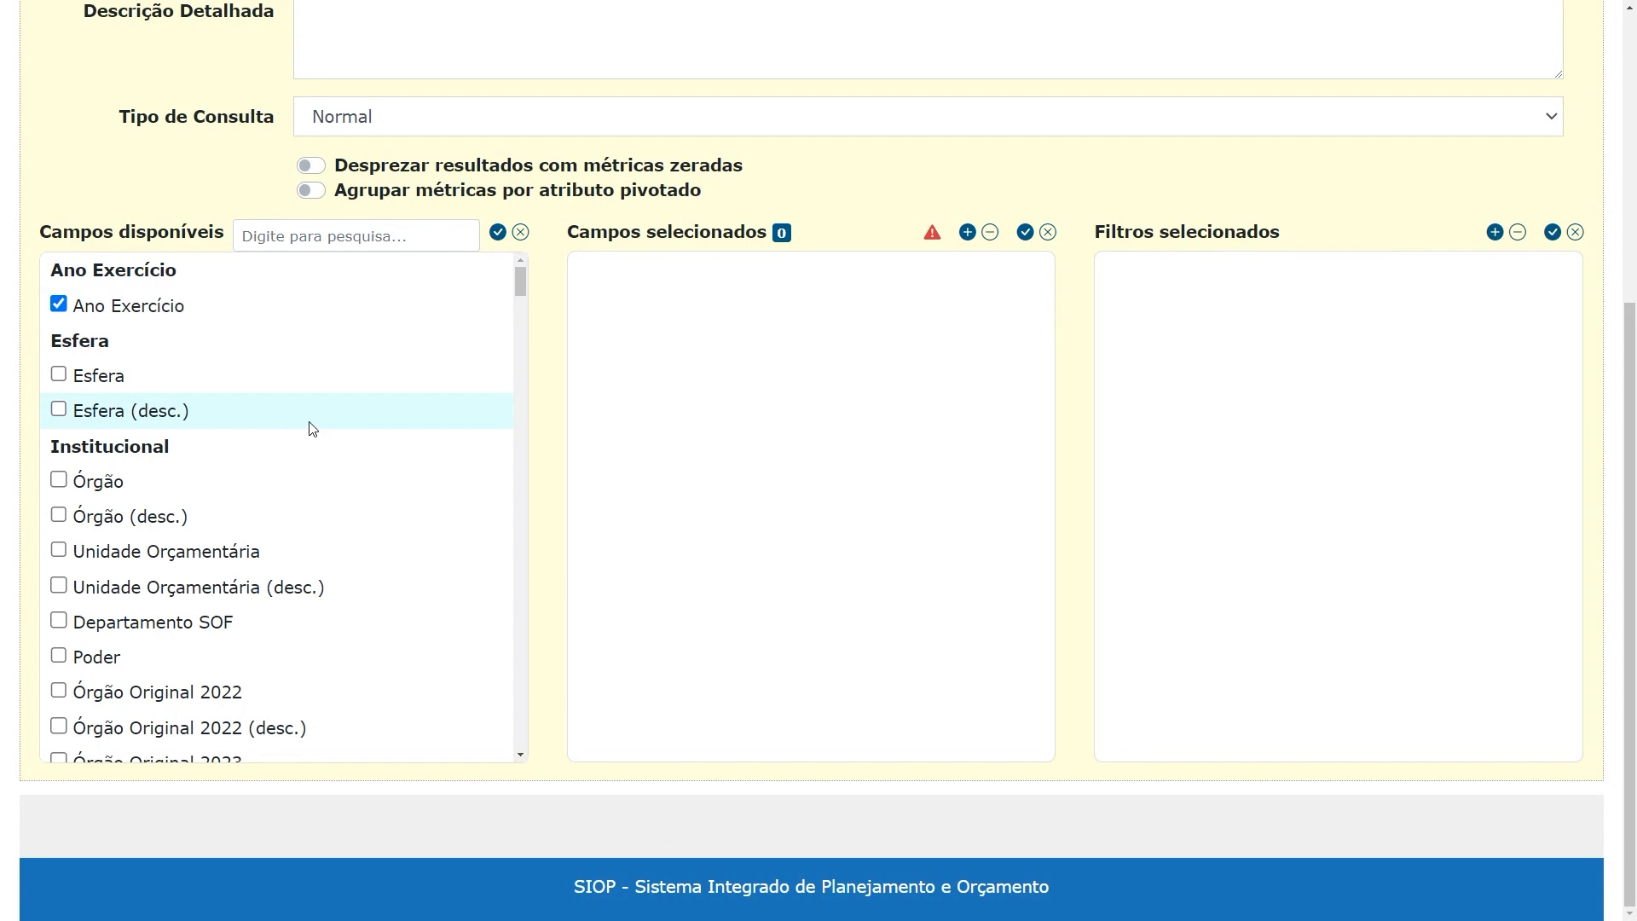
left_click(58, 480)
left_click(58, 549)
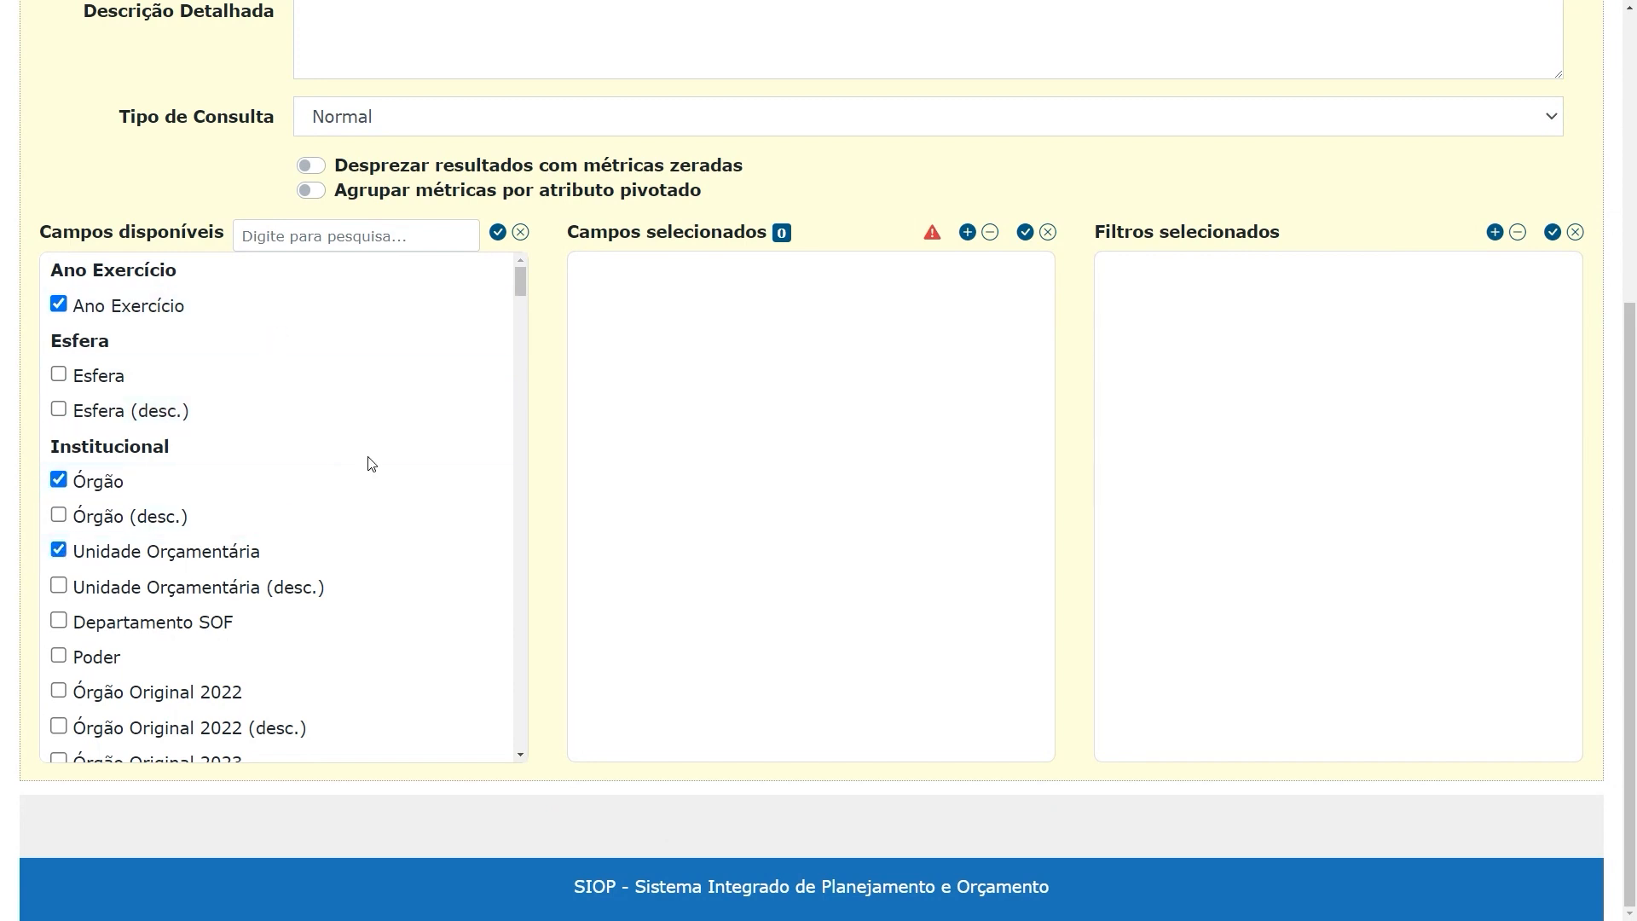
left_click(968, 233)
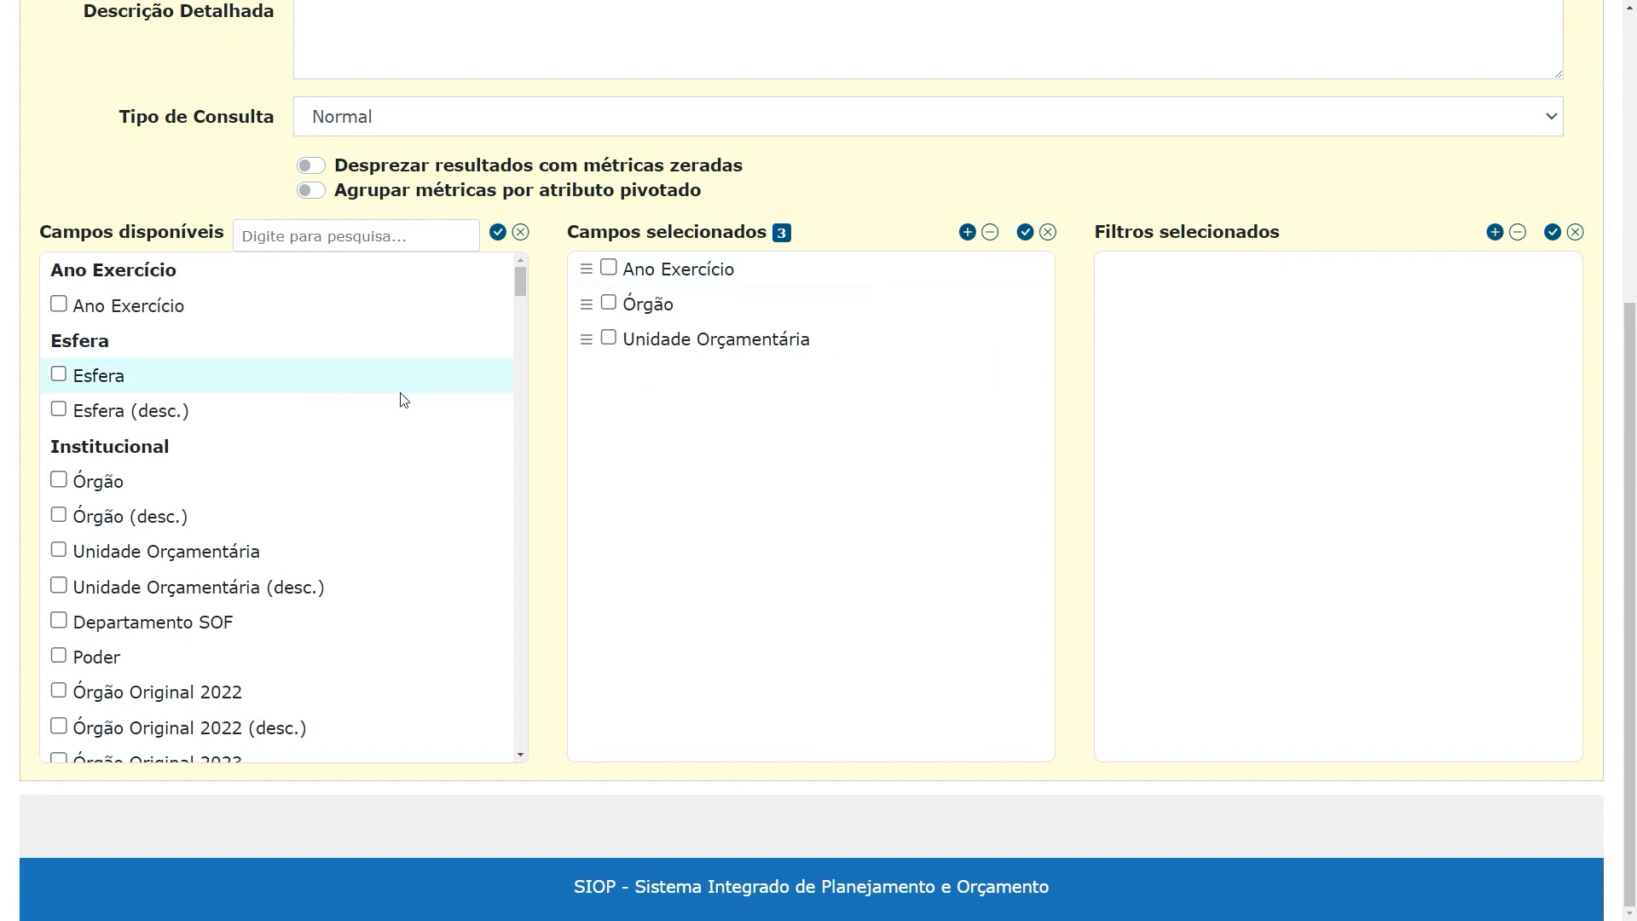
Add Órgão (desc.) to the selected fields and place it directly after Órgão
scroll(398, 400, "down", 1)
scroll(393, 406, "down", 1)
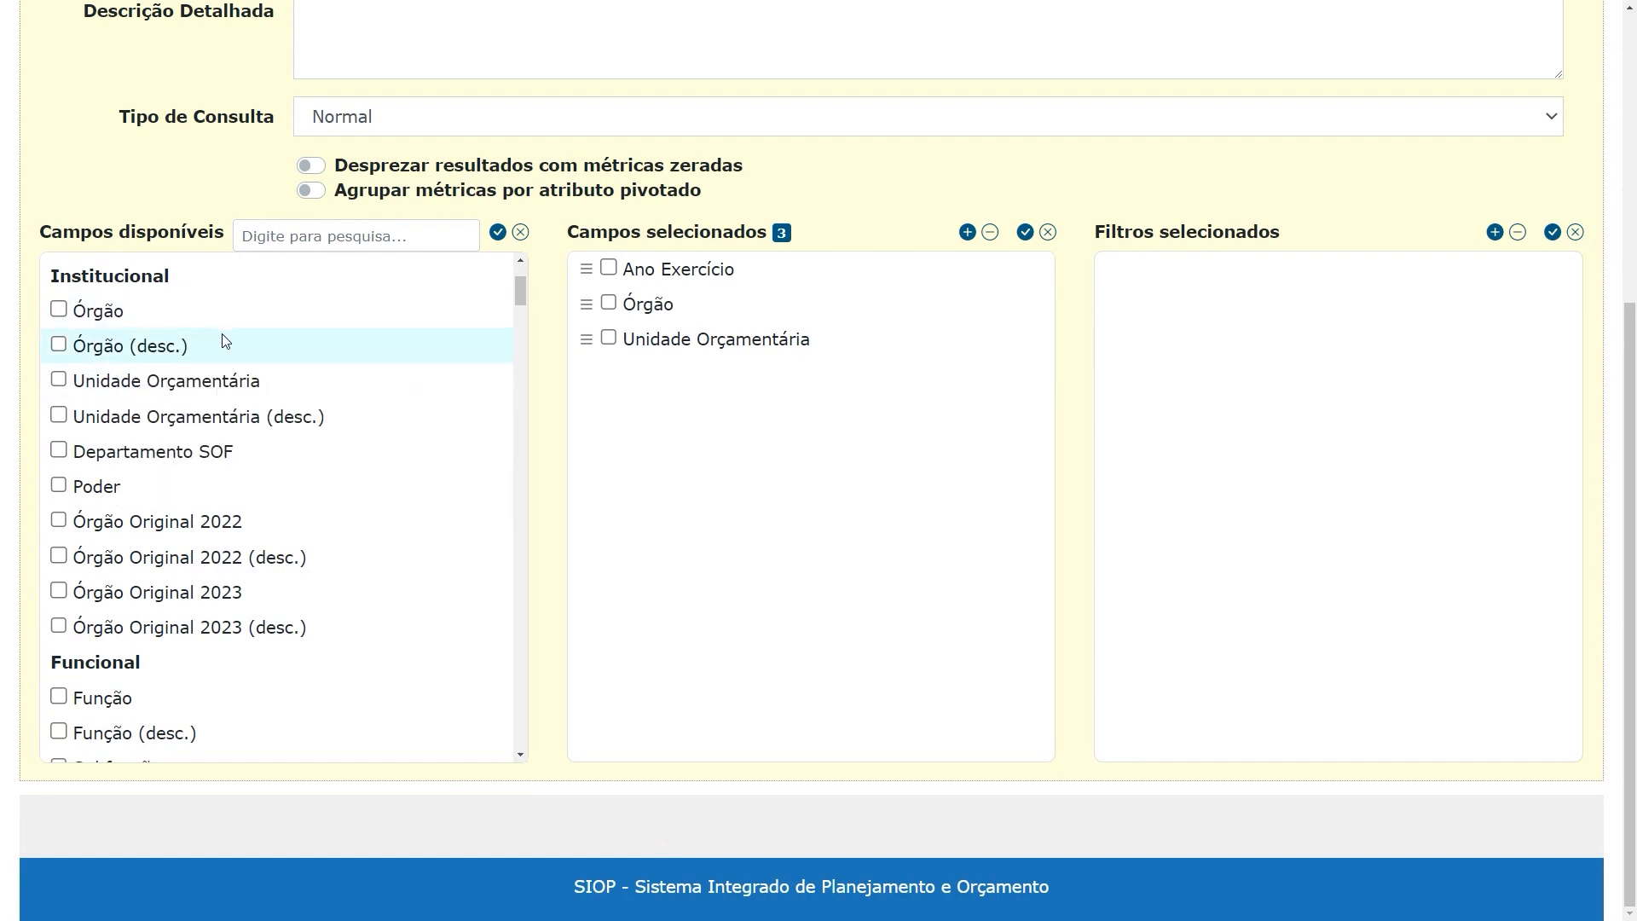
mouse_move(196, 356)
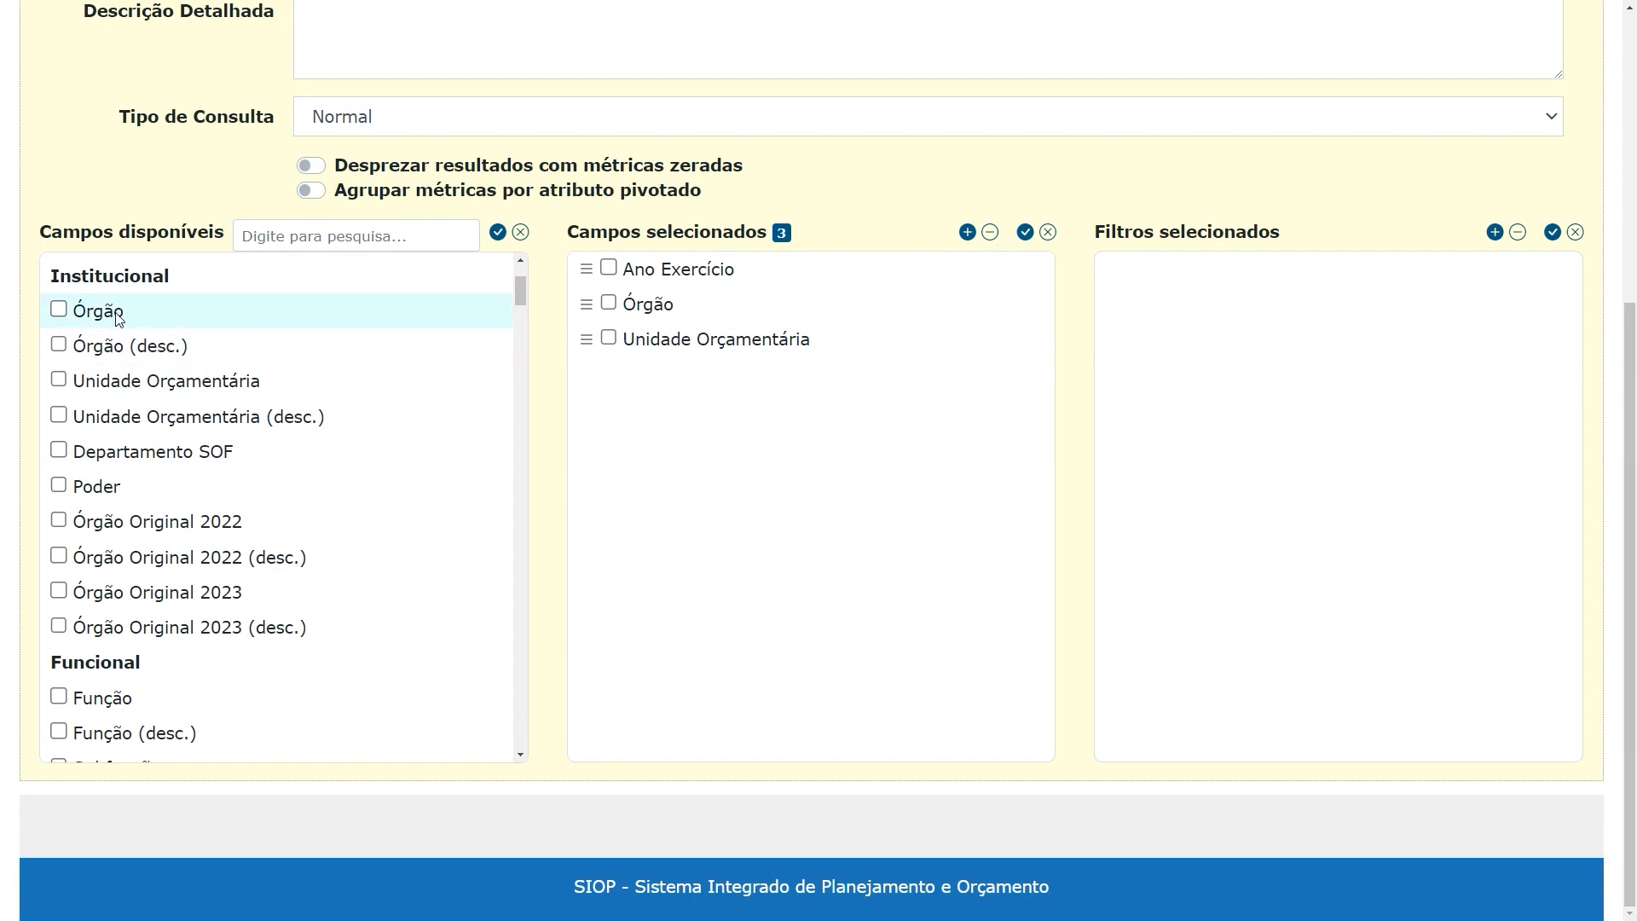
mouse_move(117, 318)
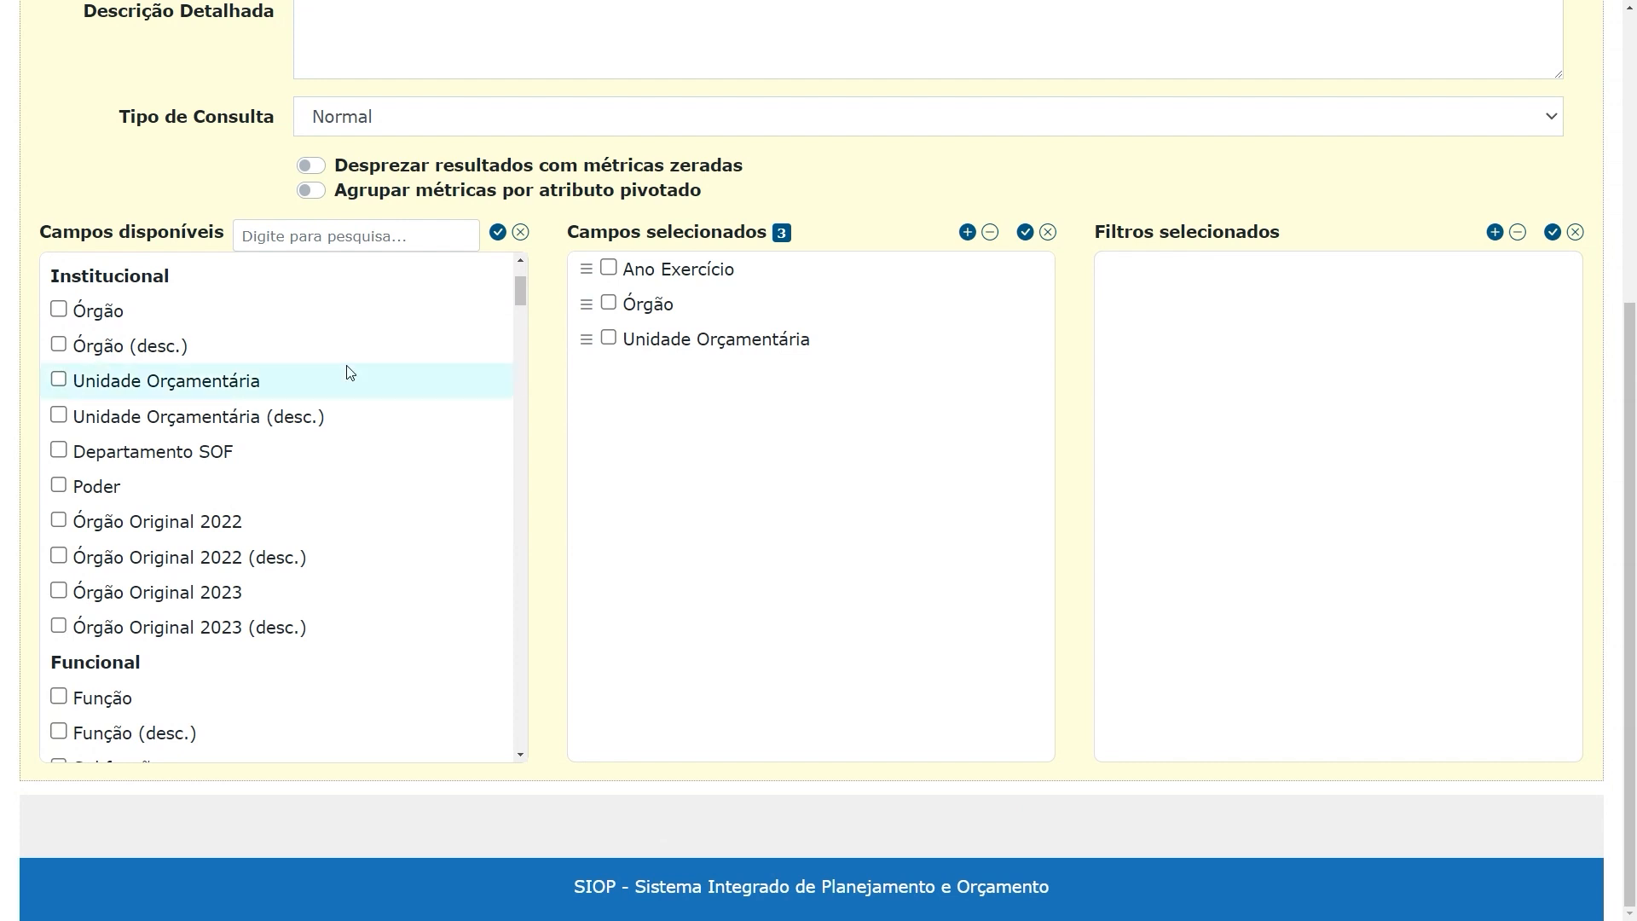
left_click(59, 345)
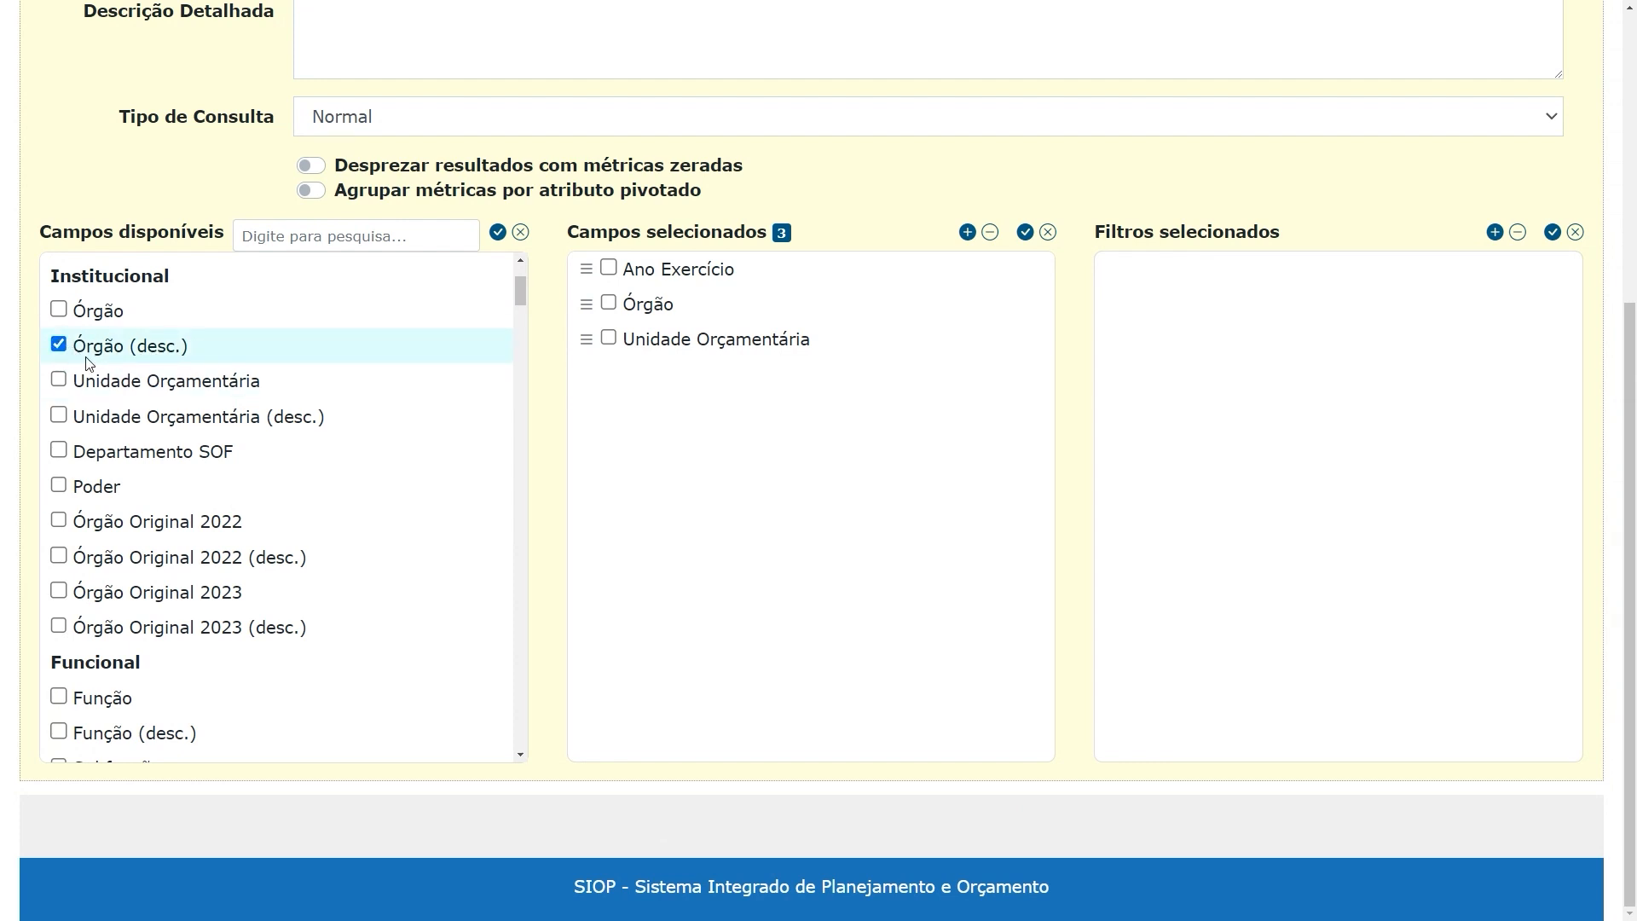
left_click(968, 233)
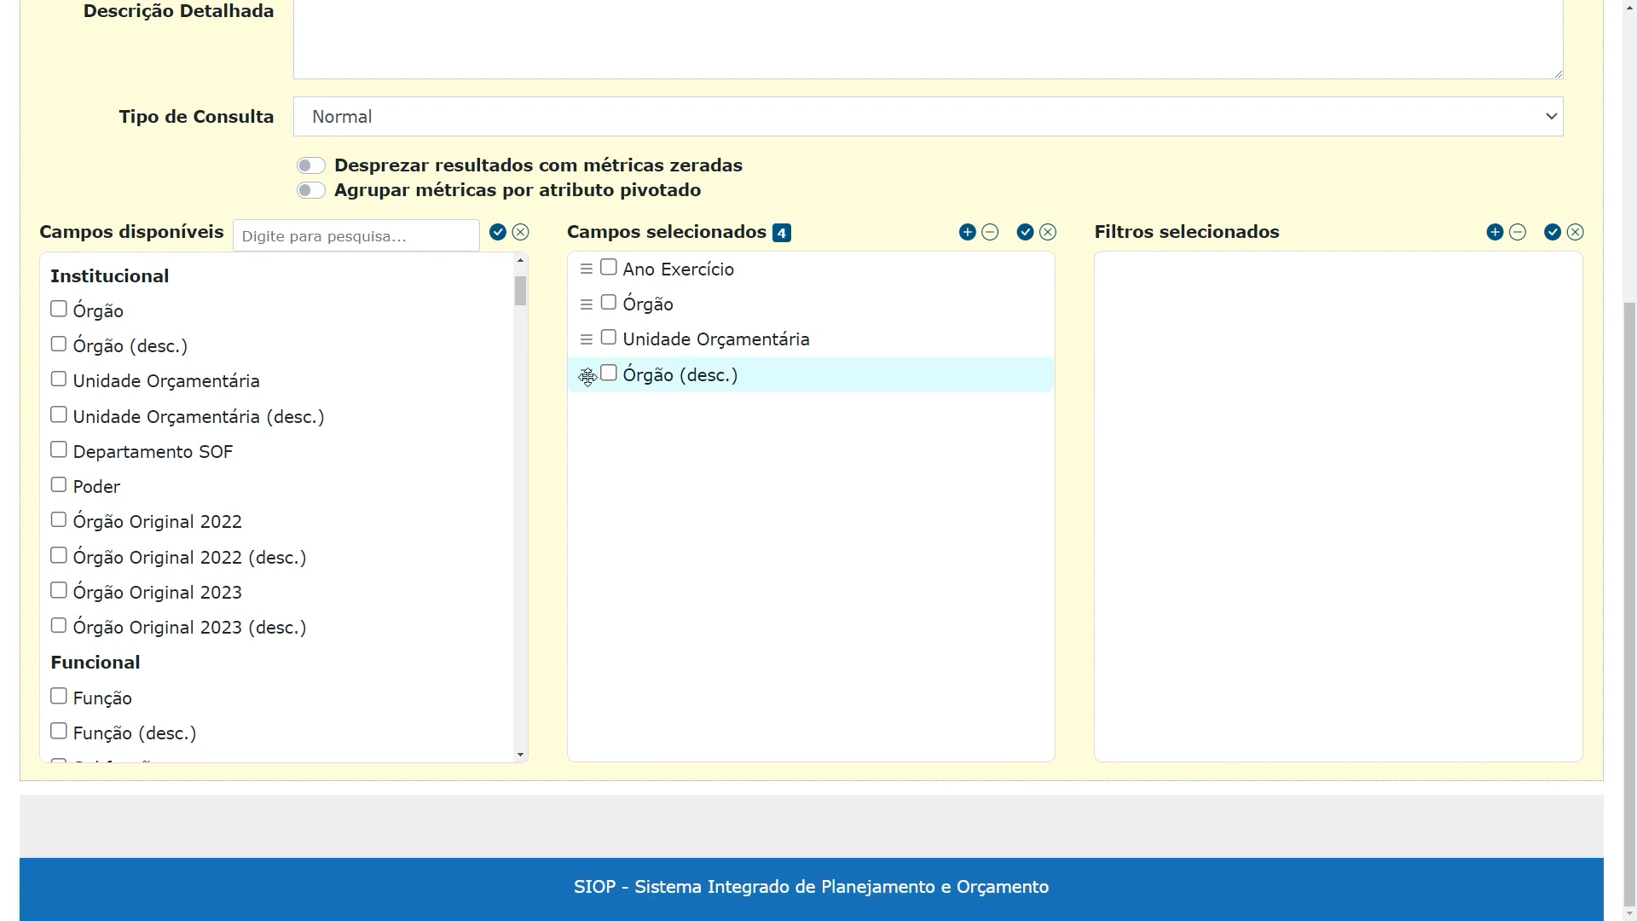
left_click_drag(587, 377, 597, 341)
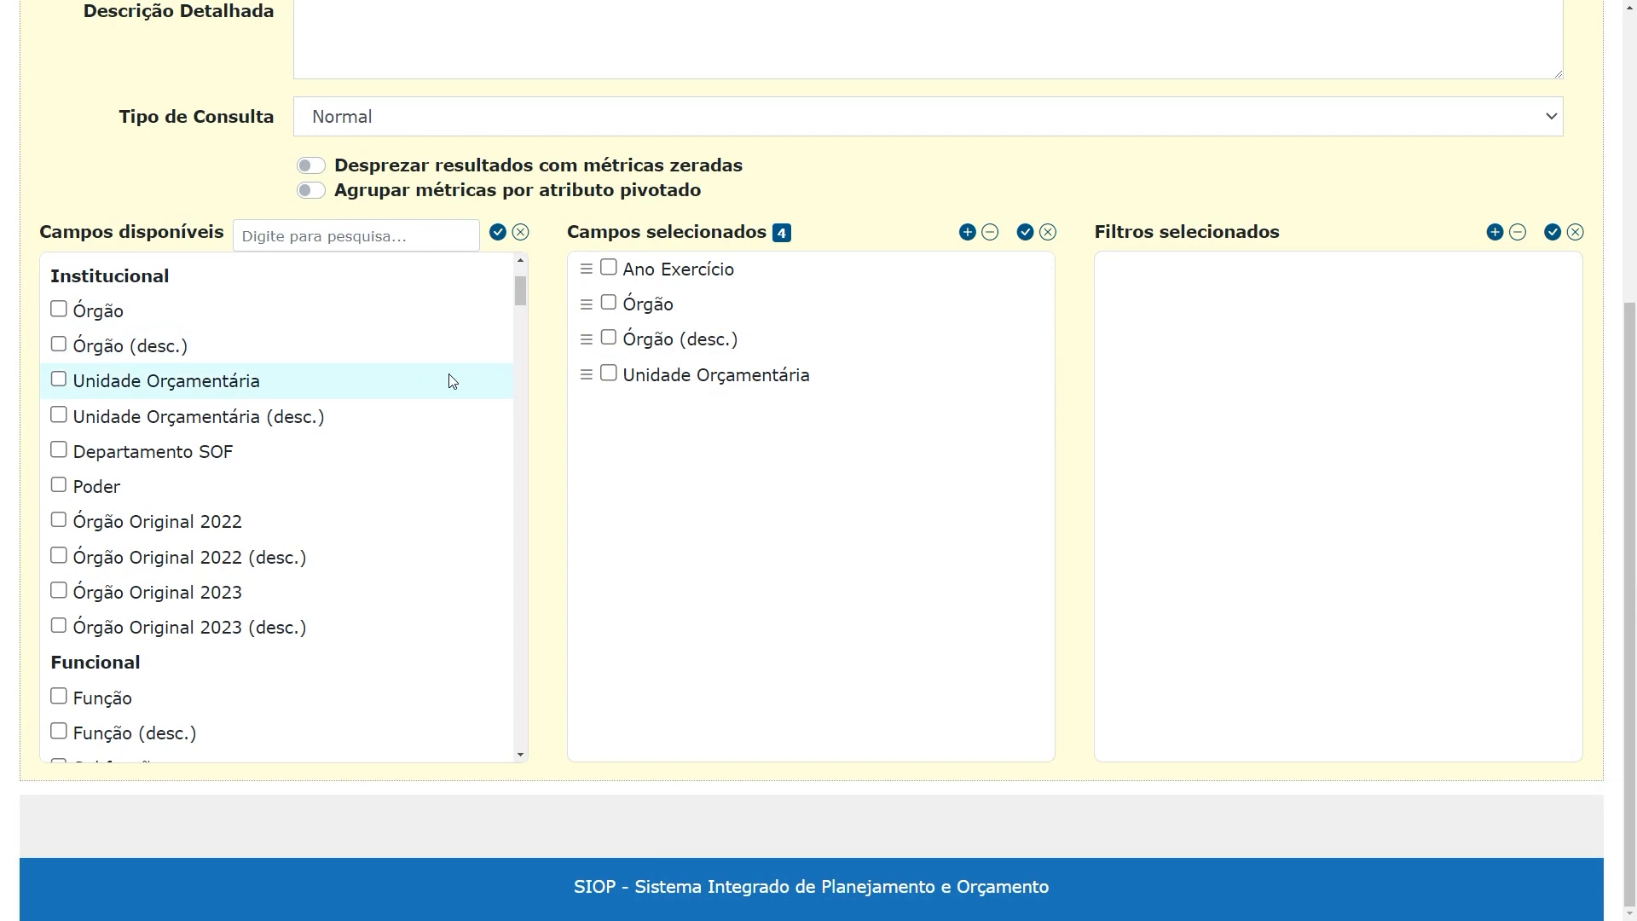
Look through the available field groups, from Funcional and Programa to Geográfica, IDOC and Fonte
scroll(435, 383, "up", 1)
scroll(413, 383, "down", 7)
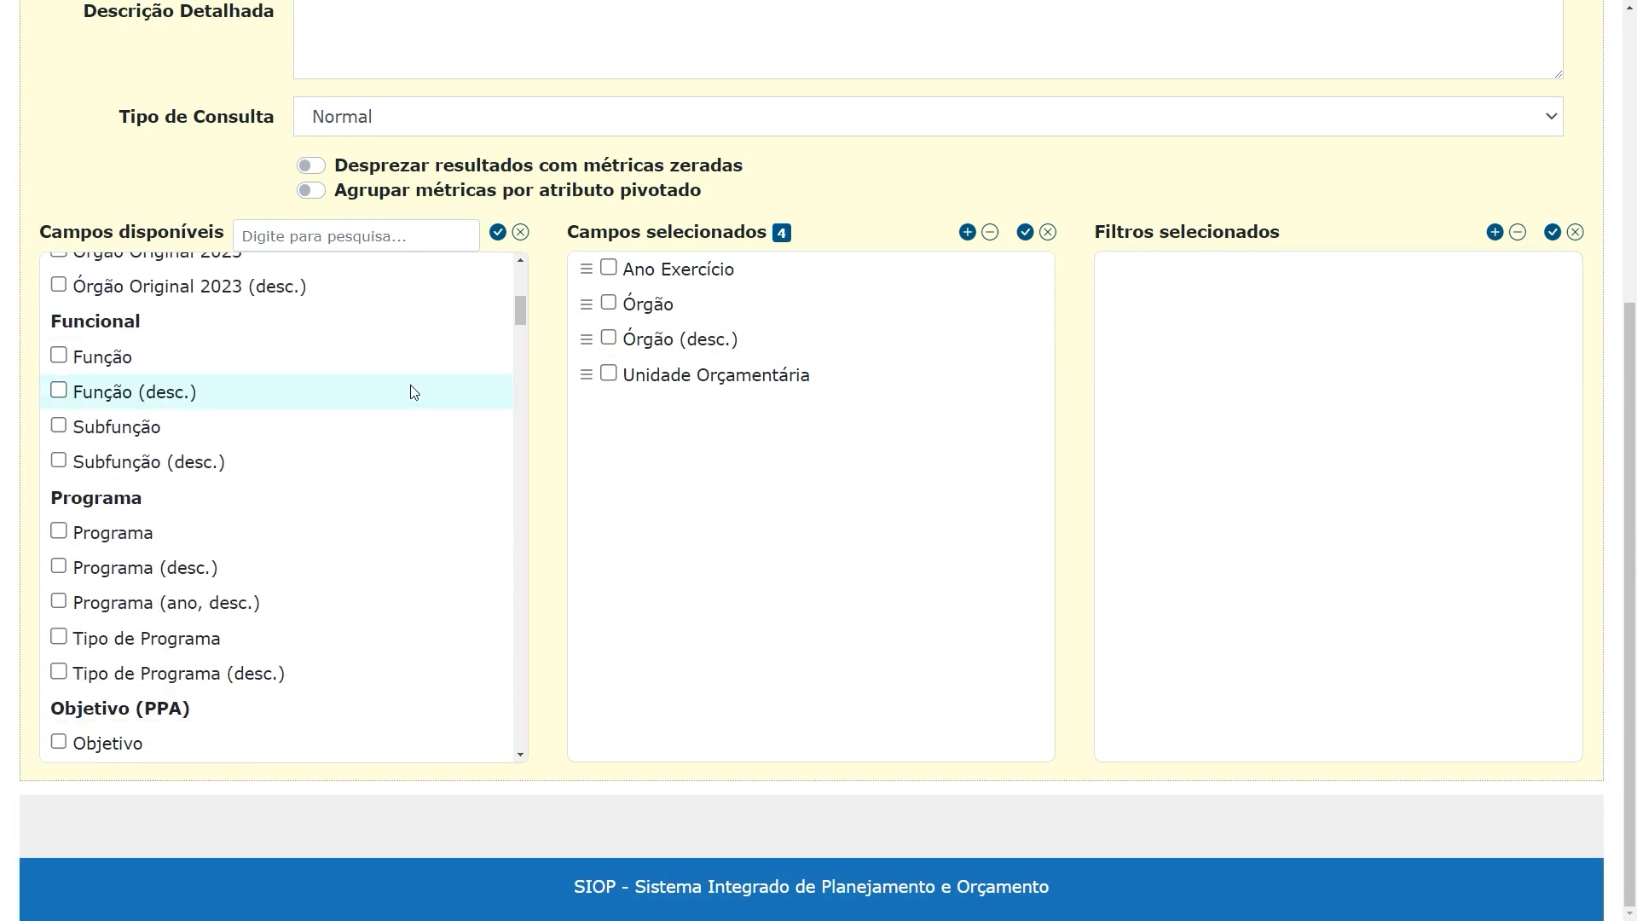
scroll(403, 401, "down", 10)
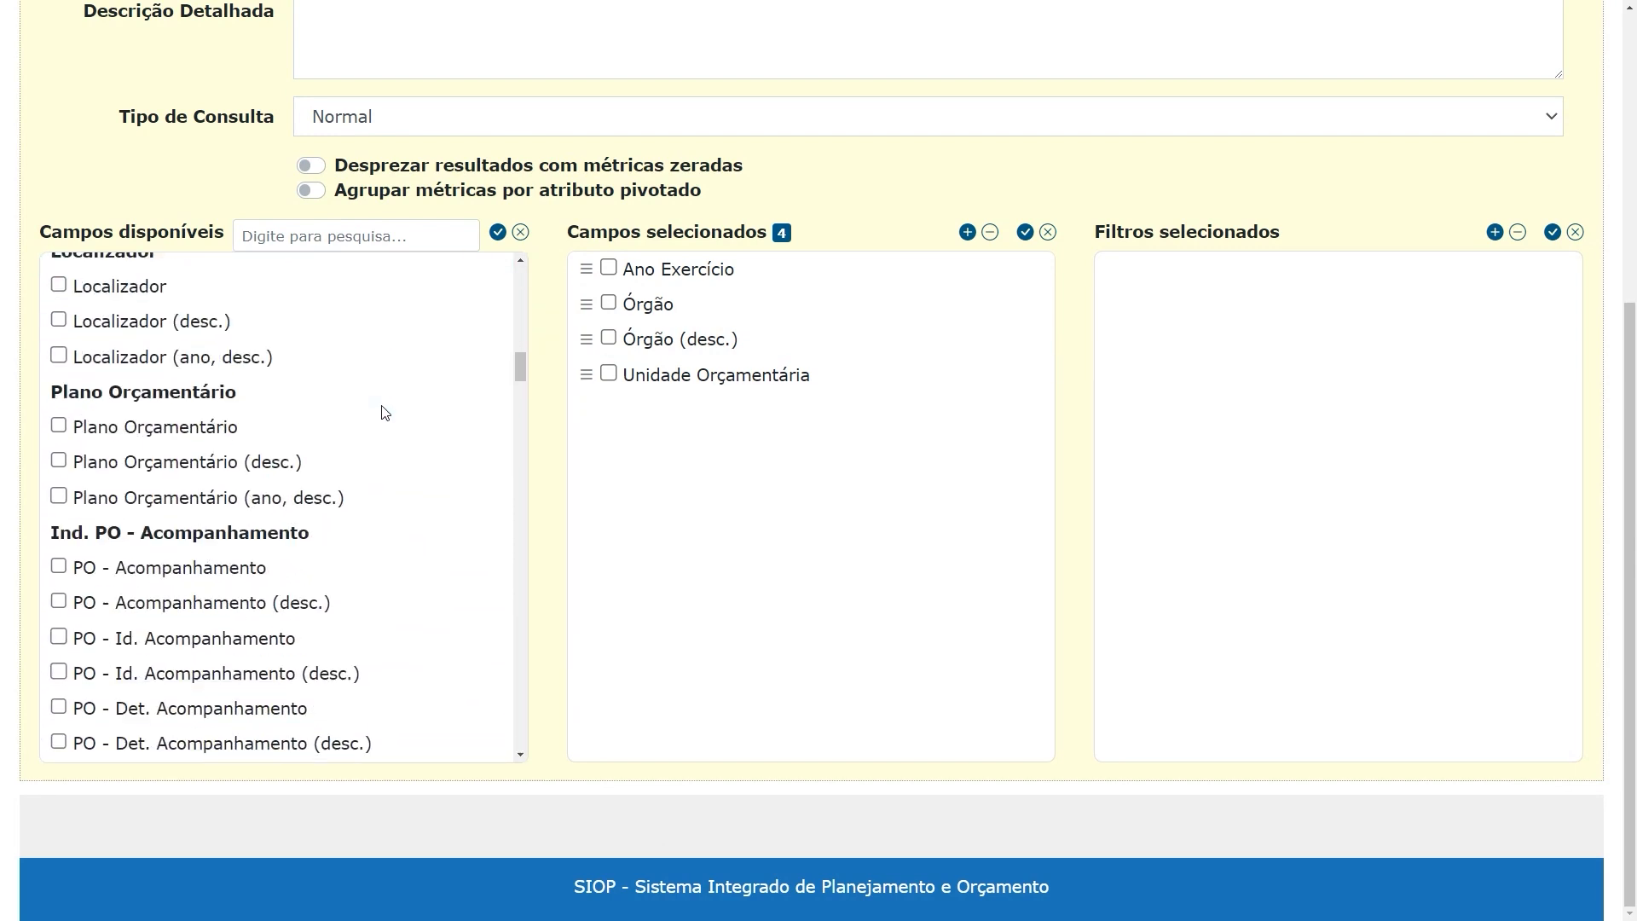
scroll(401, 426, "down", 8)
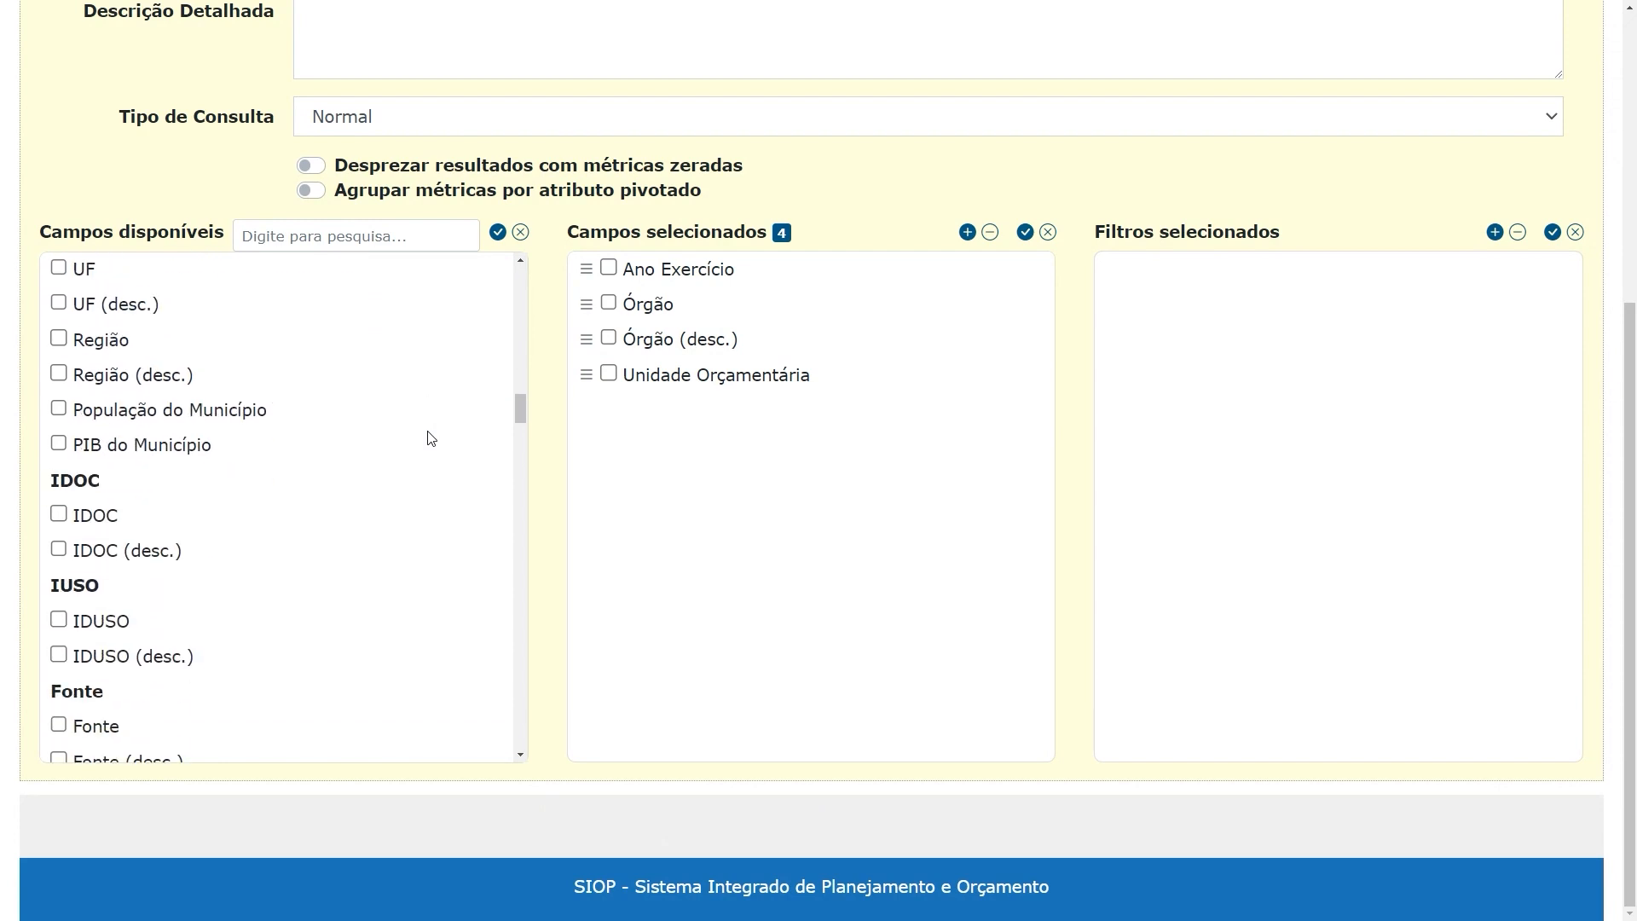
scroll(422, 445, "down", 1)
scroll(409, 448, "up", 5)
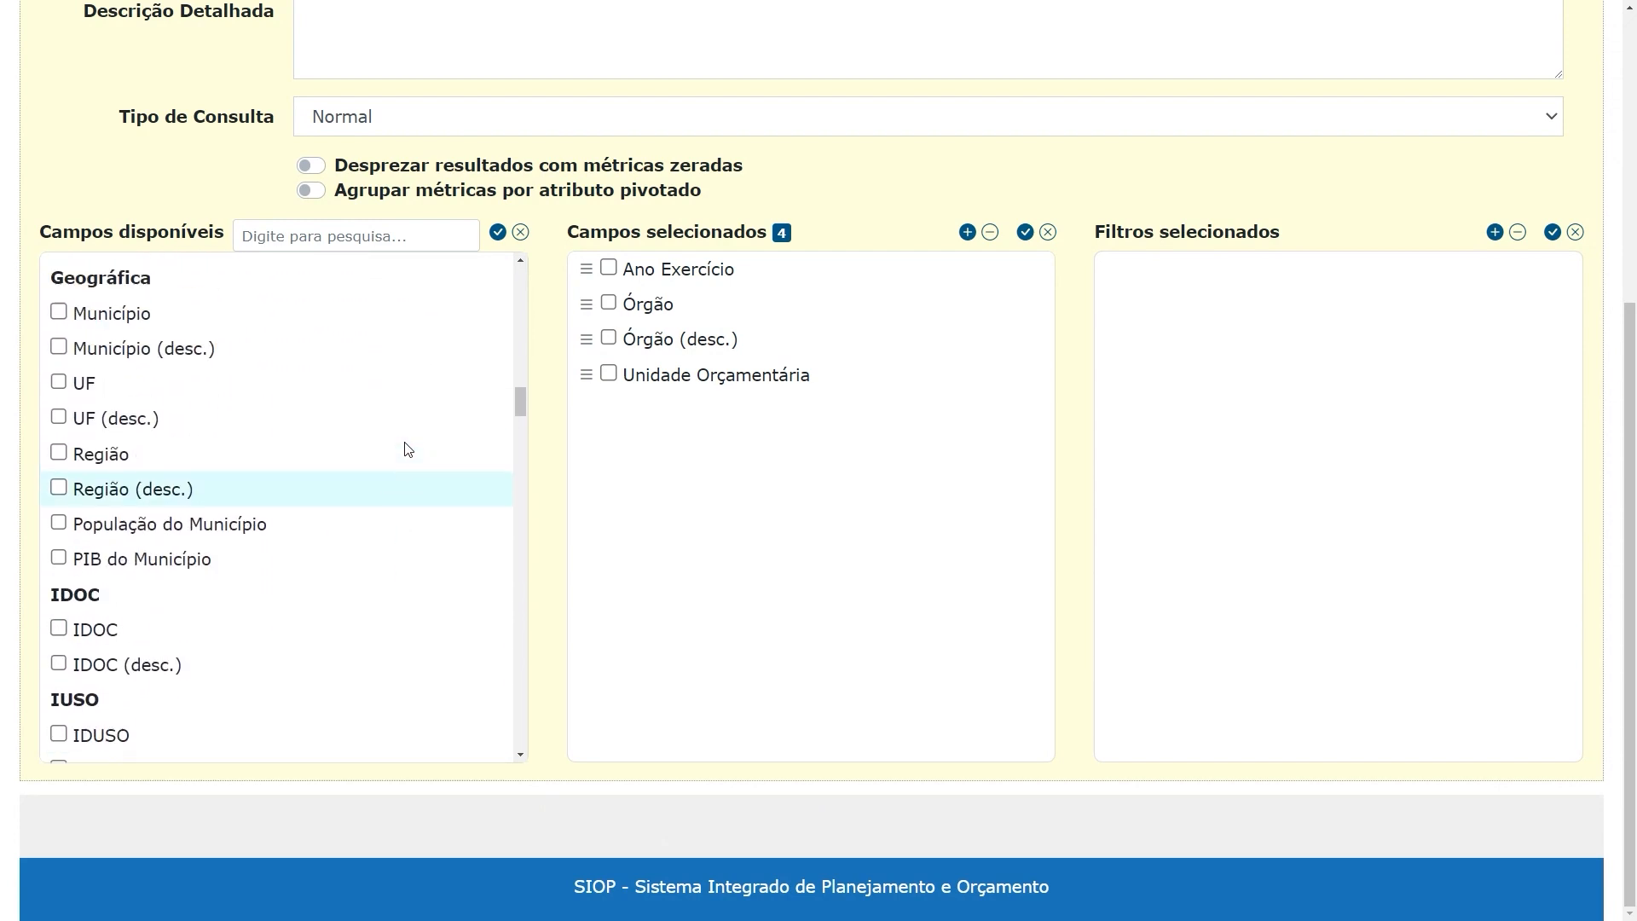
scroll(403, 450, "up", 4)
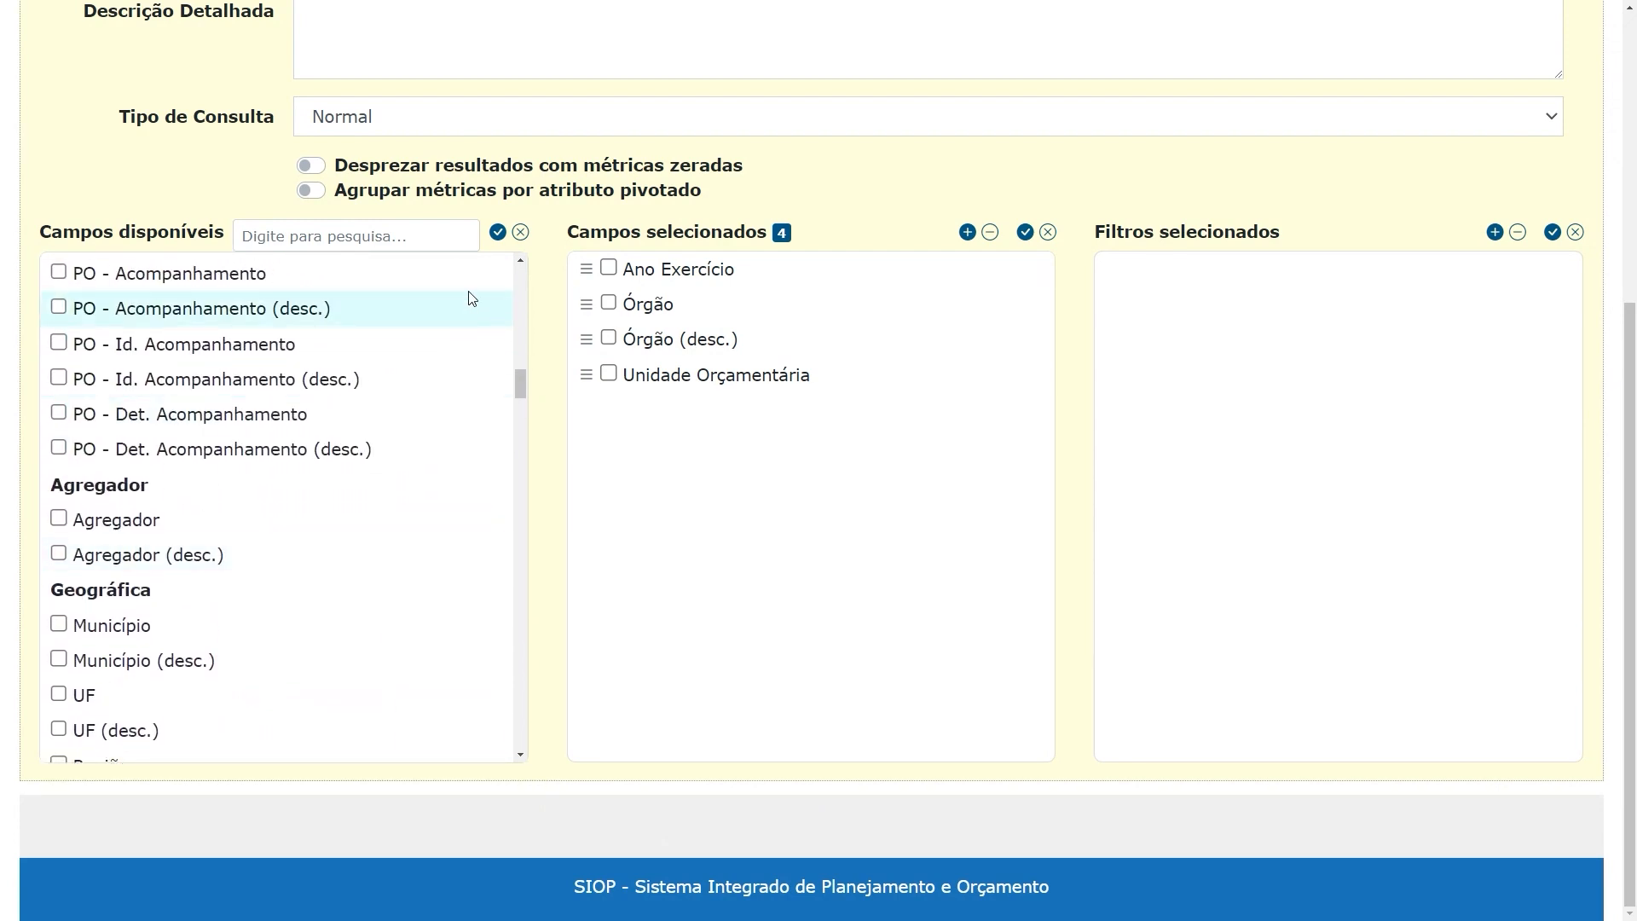
Mark all the available fields at once and clear all the marks again
left_click(497, 233)
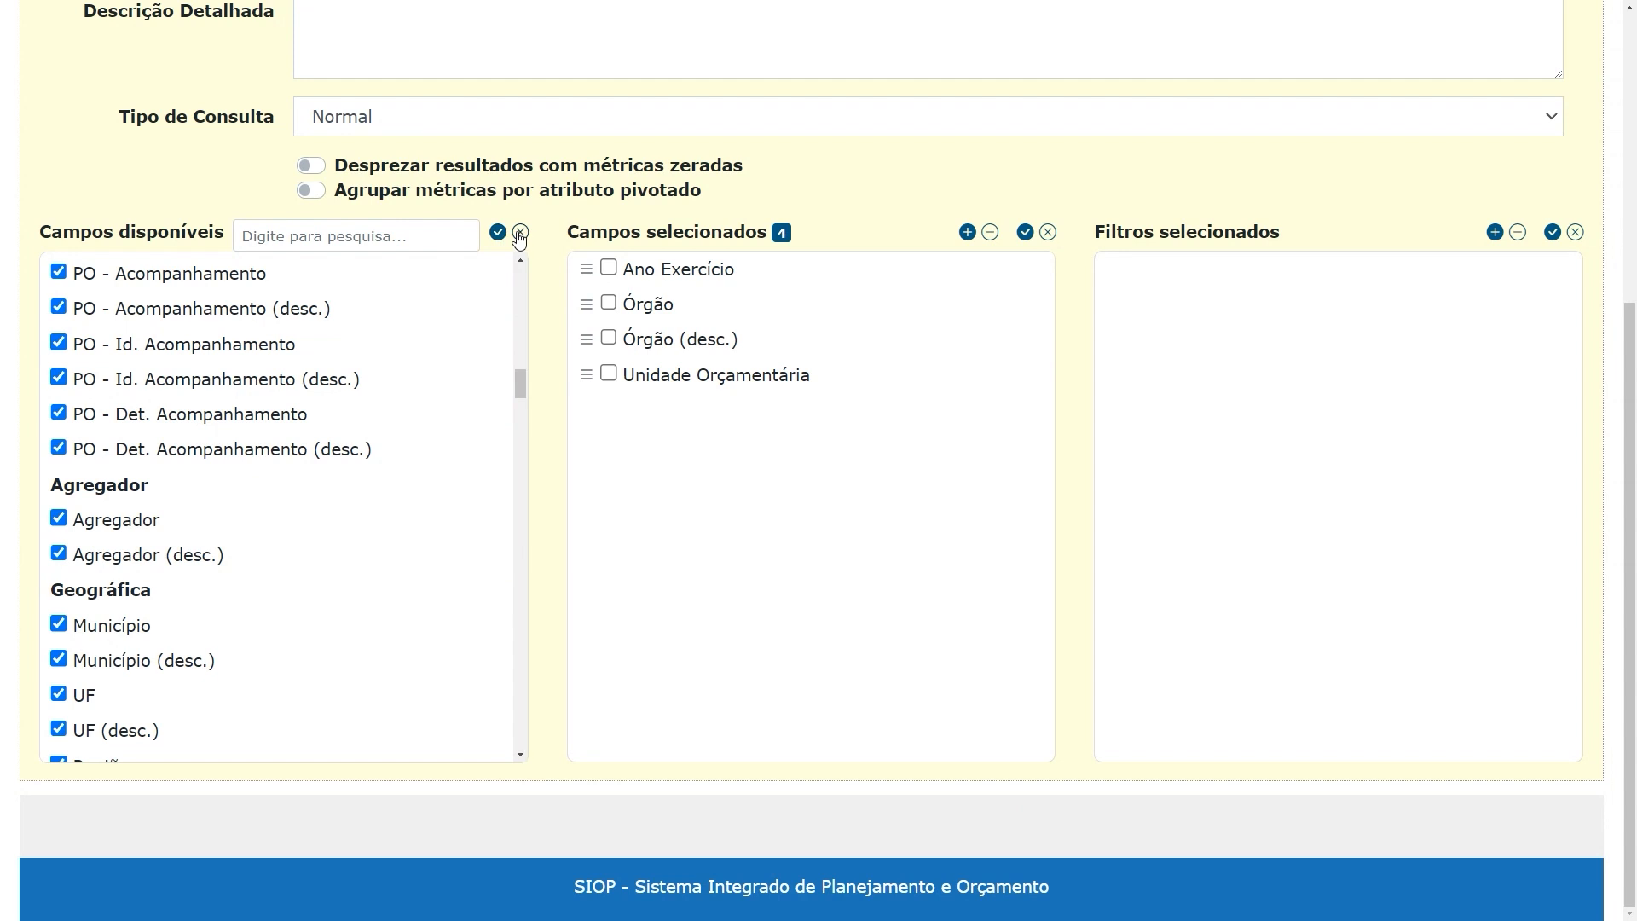
left_click(521, 235)
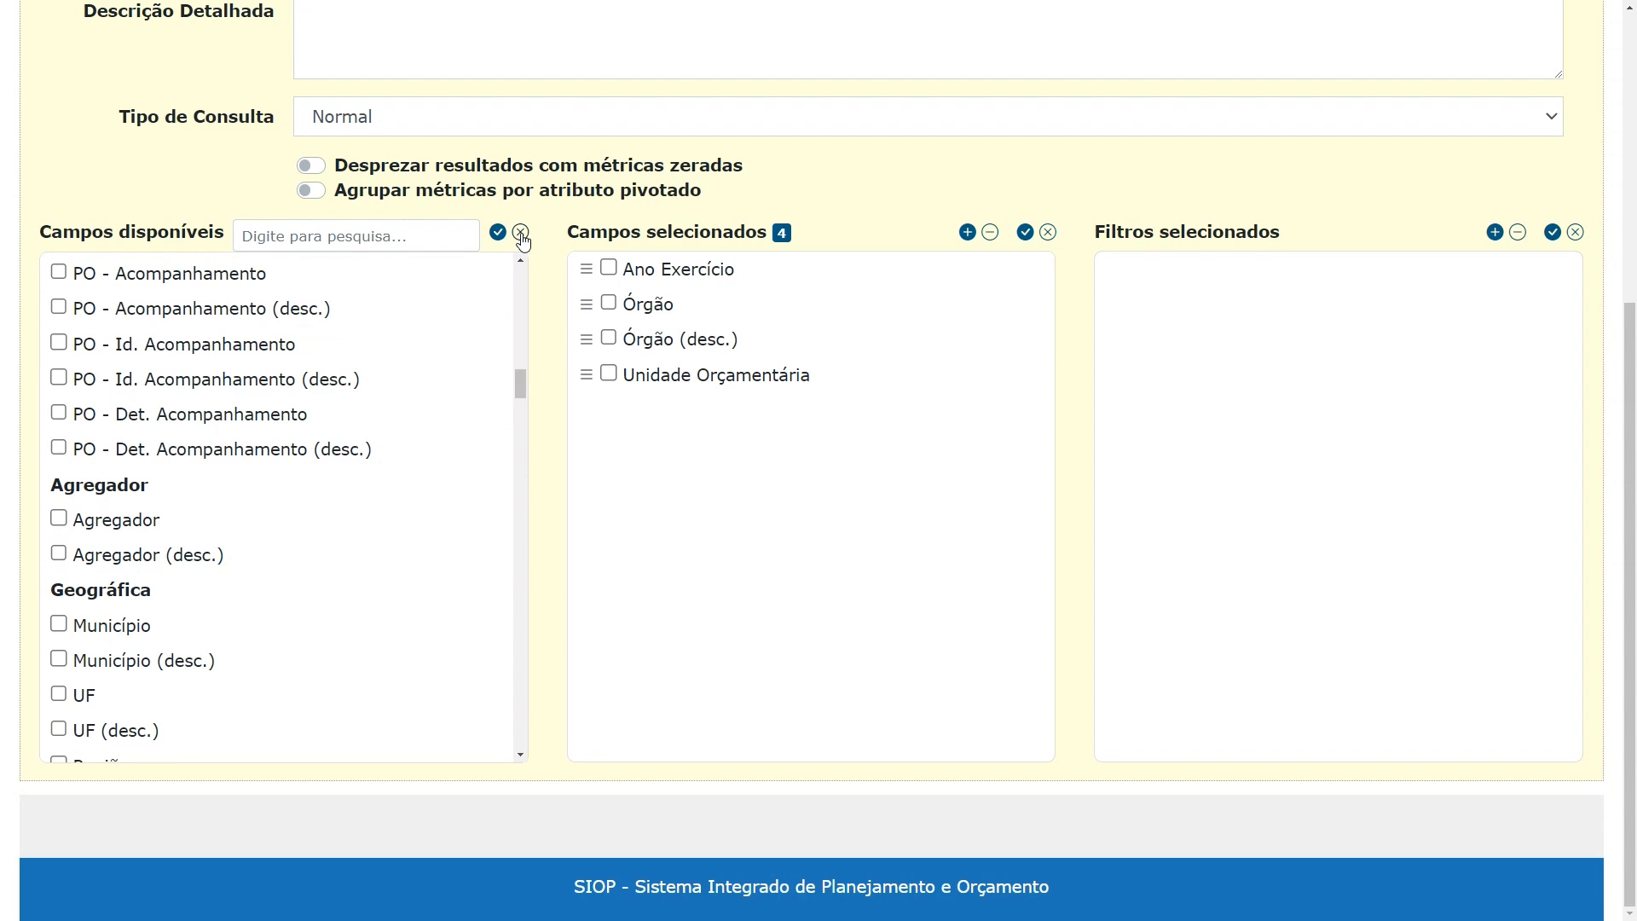
scroll(422, 388, "up", 2)
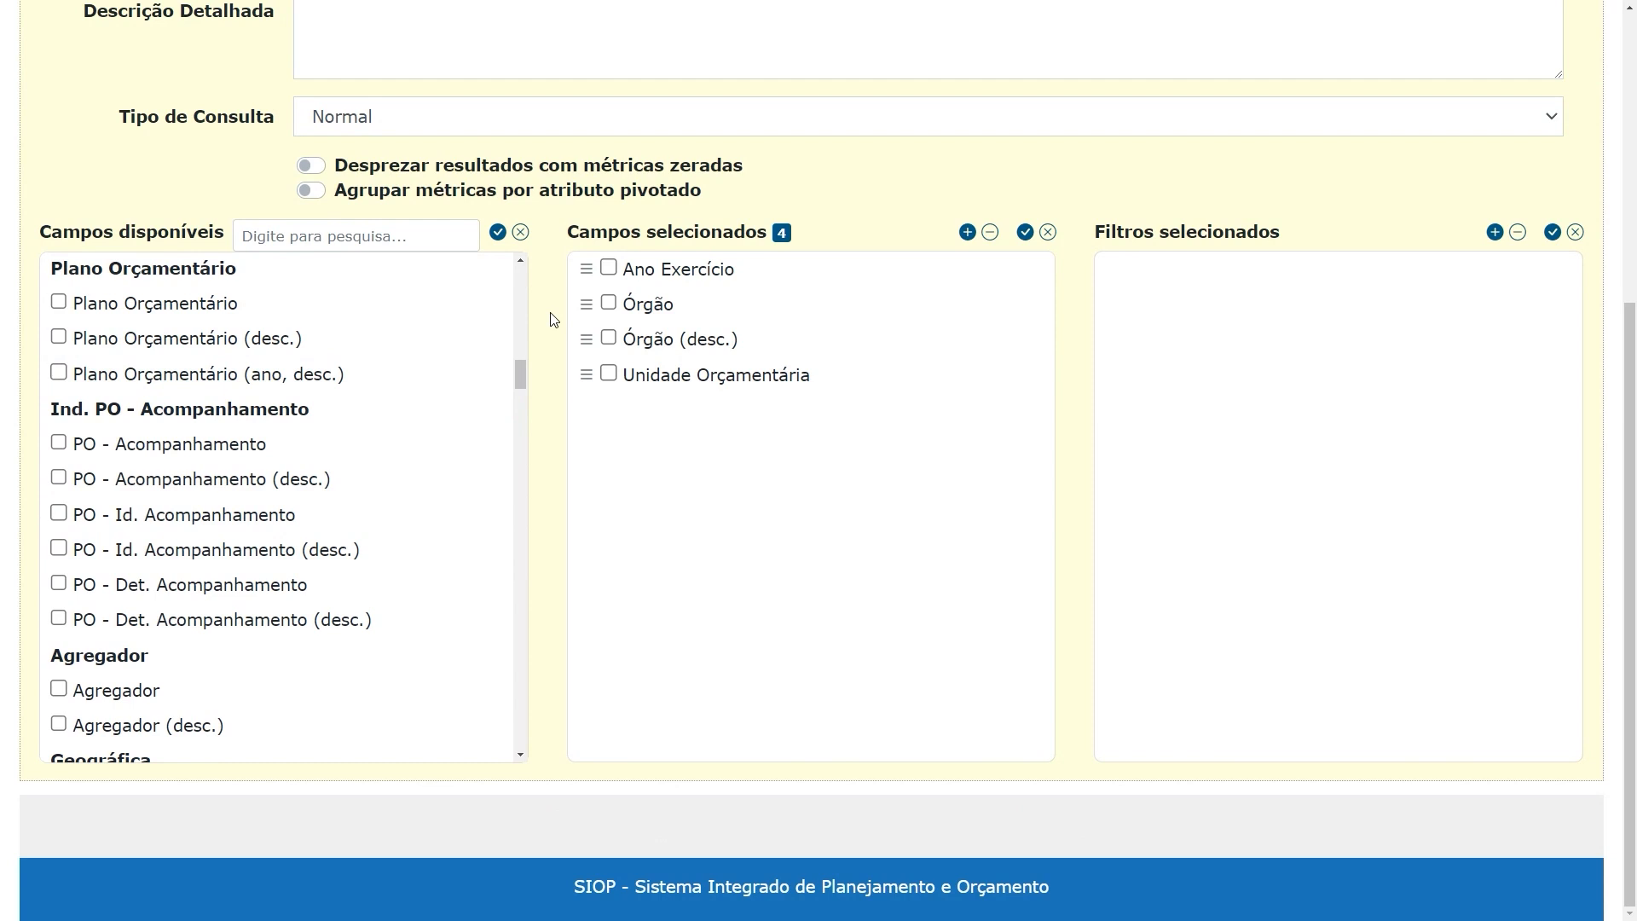
Search the available fields for "gn" and add GND to the selected fields
left_click(325, 239)
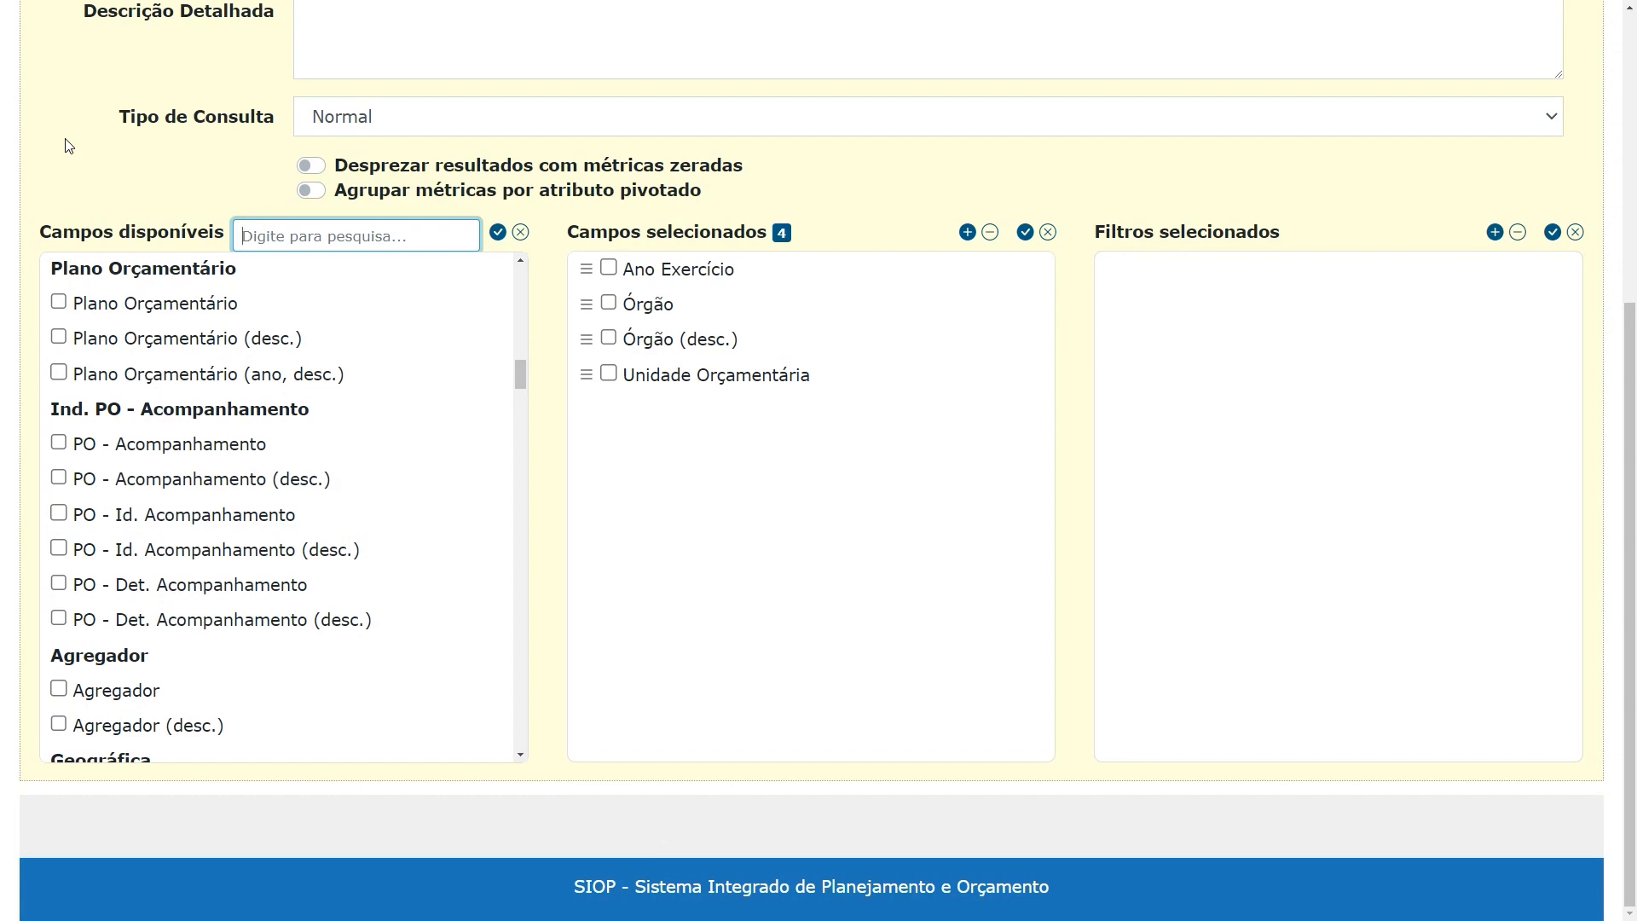
type("g")
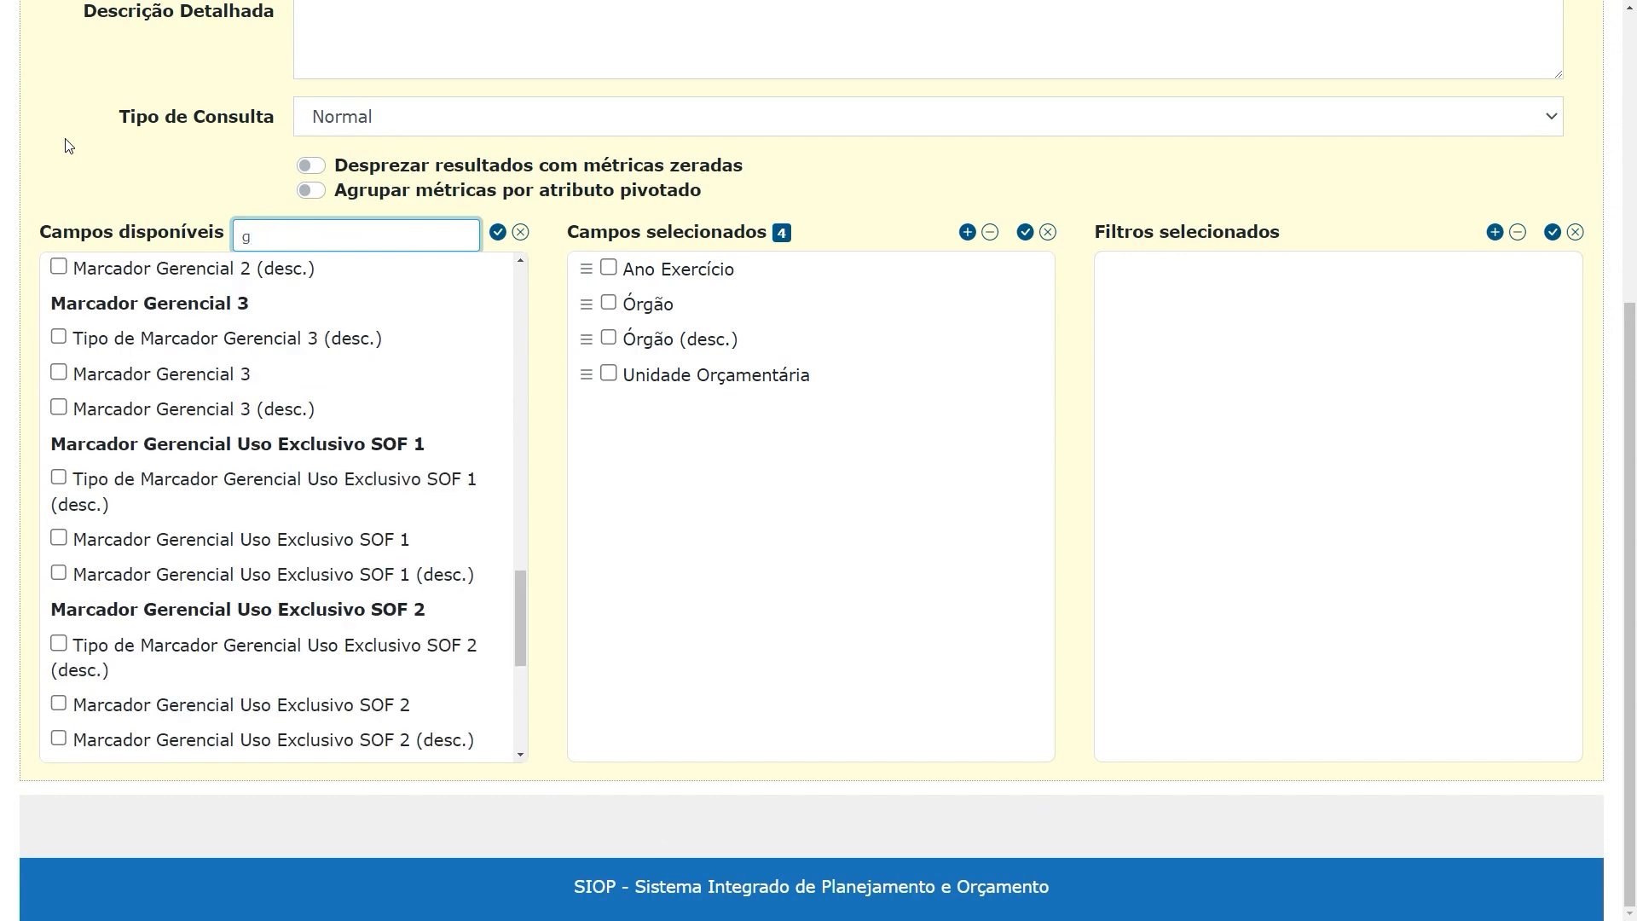
type("n")
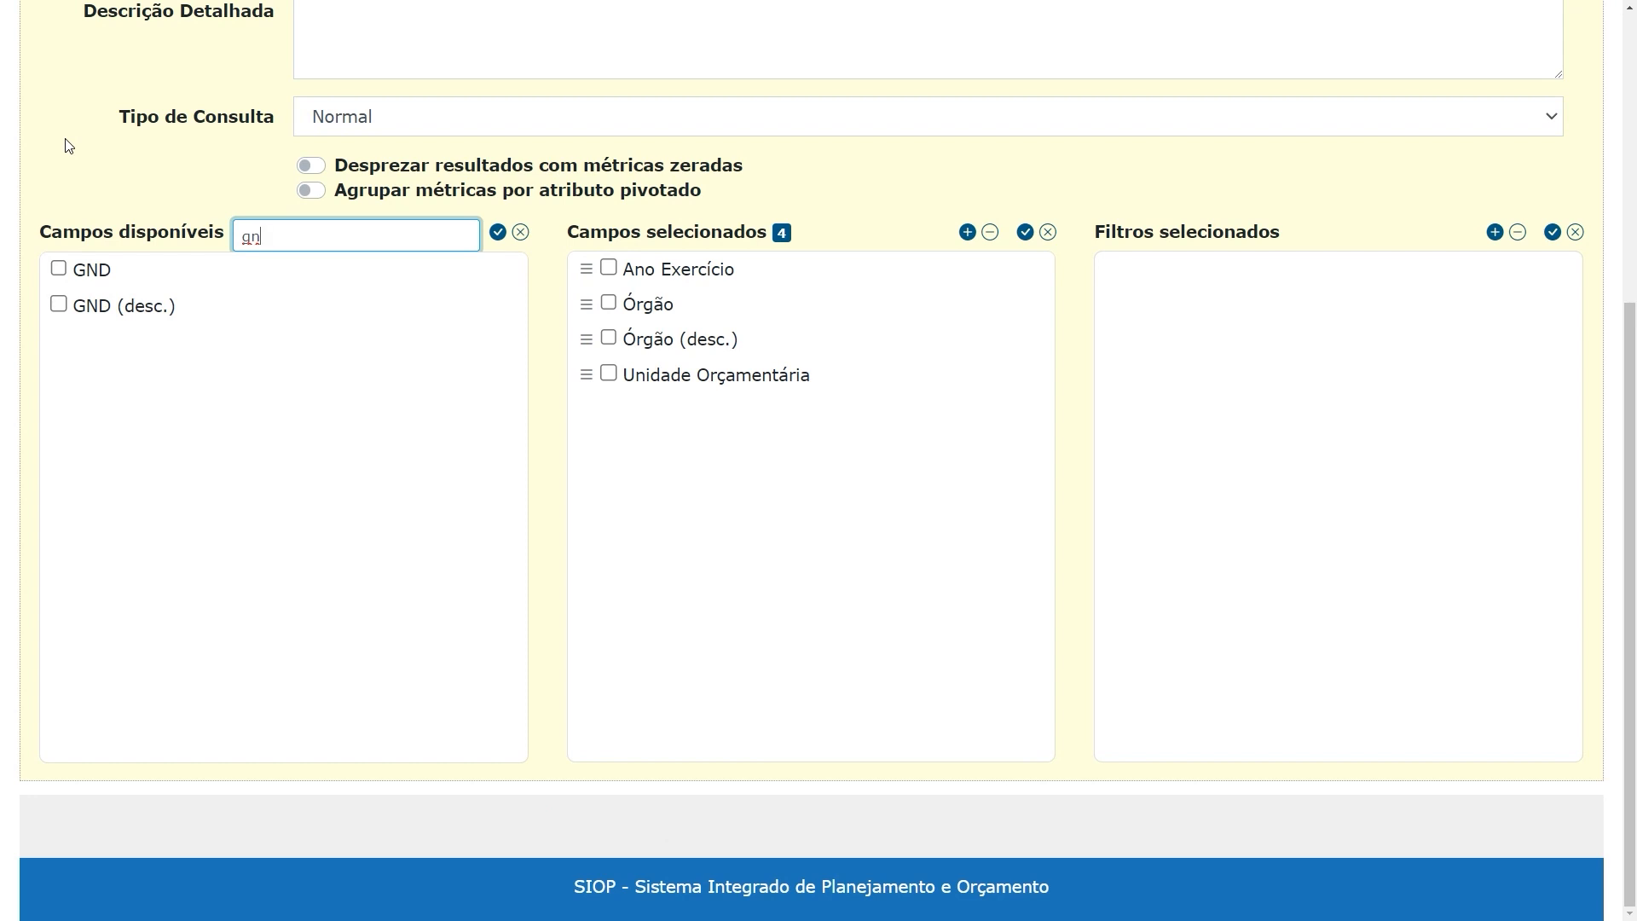
left_click(59, 275)
left_click(967, 233)
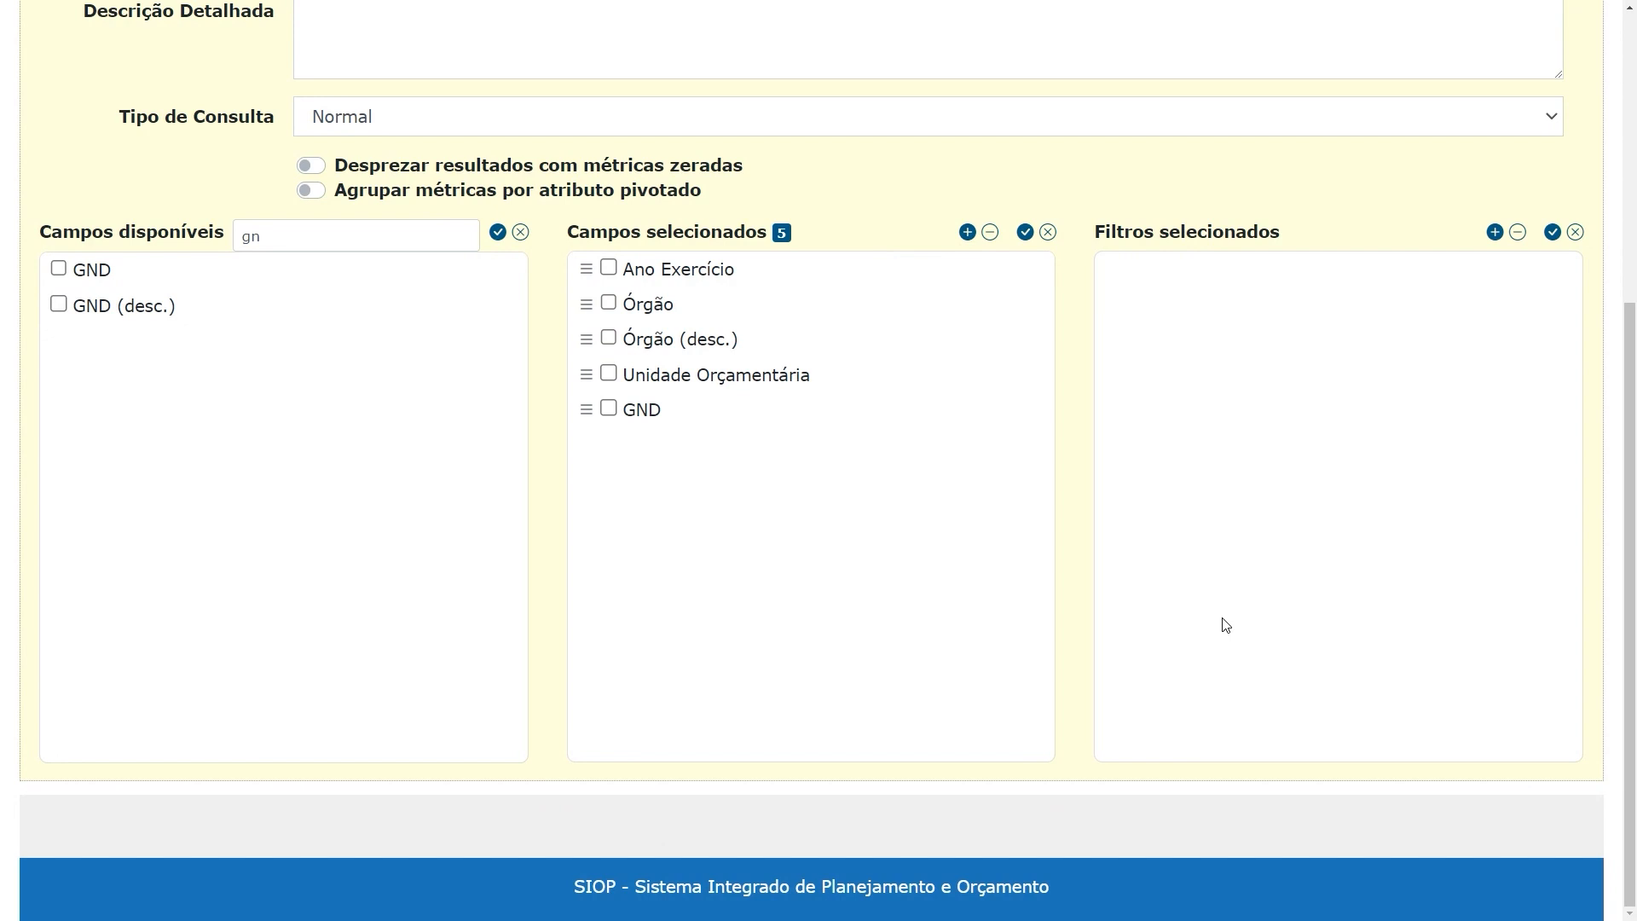
Clear the search text so that all the available fields are listed again
left_click(286, 230)
key("BackSpace")
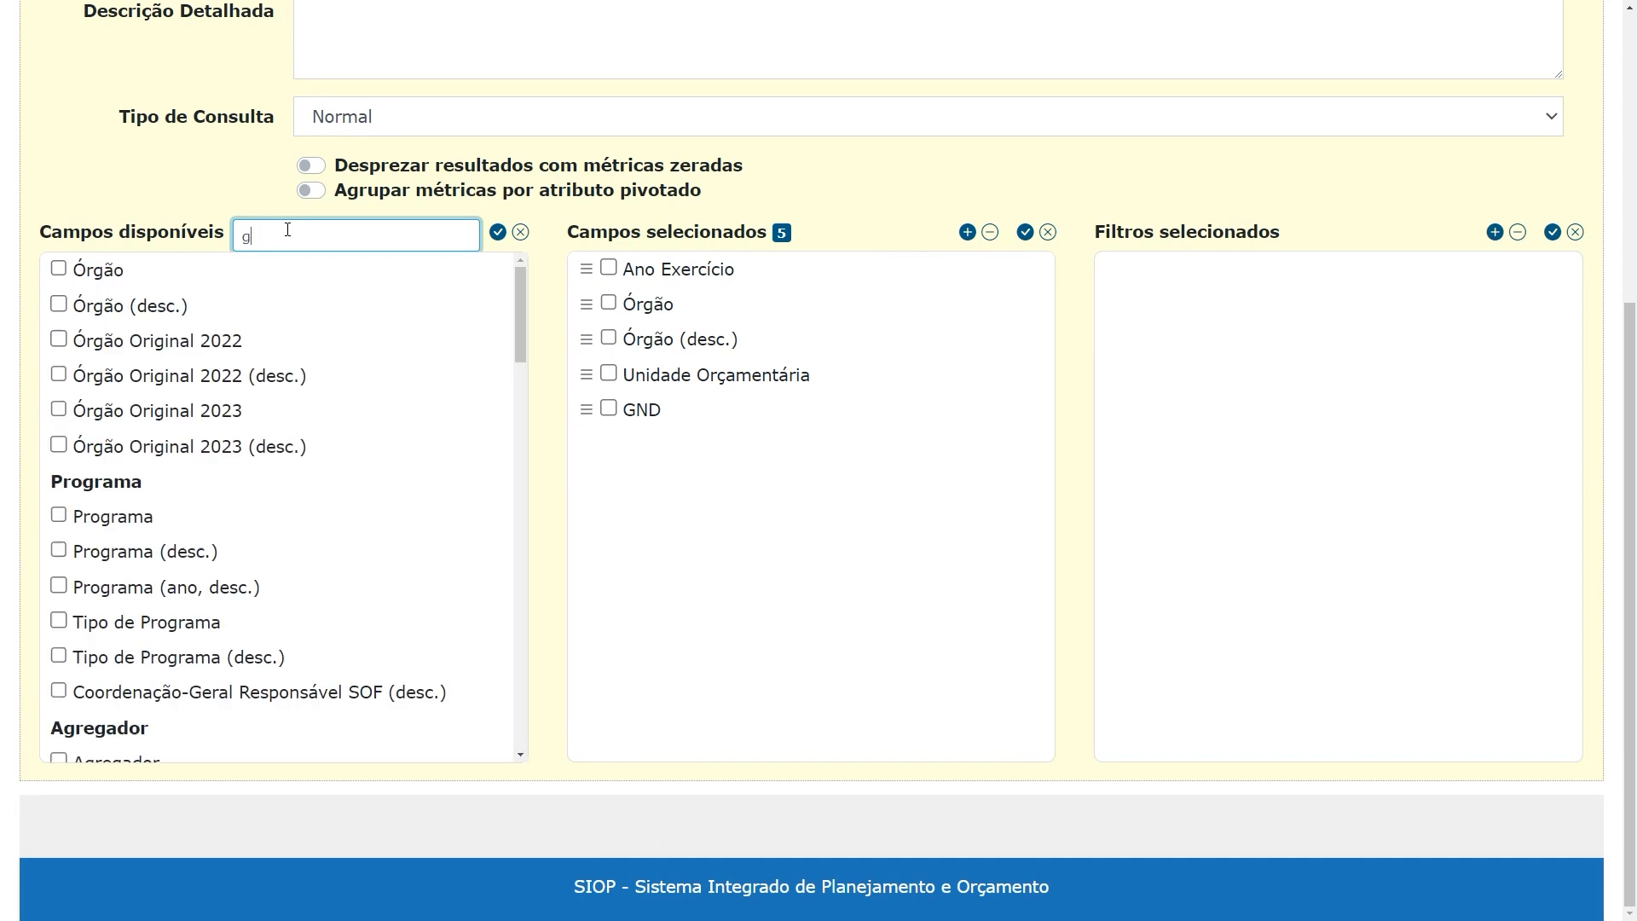
key("BackSpace")
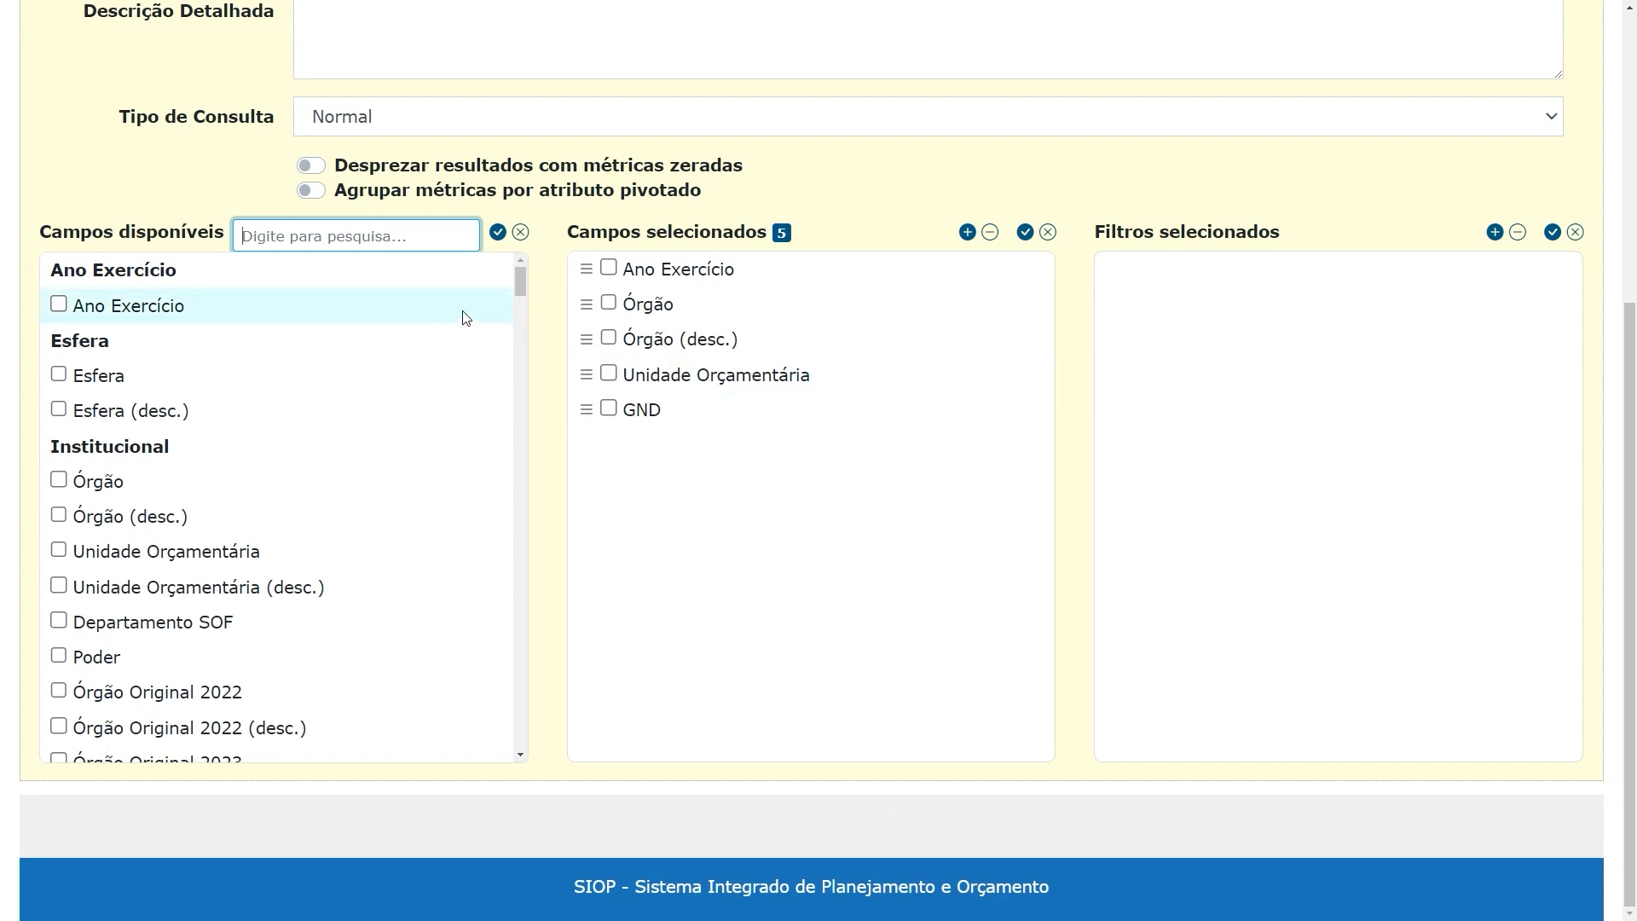
Examine the fields of the Métricas - Execução group and read the description of PLOA
mouse_move(481, 308)
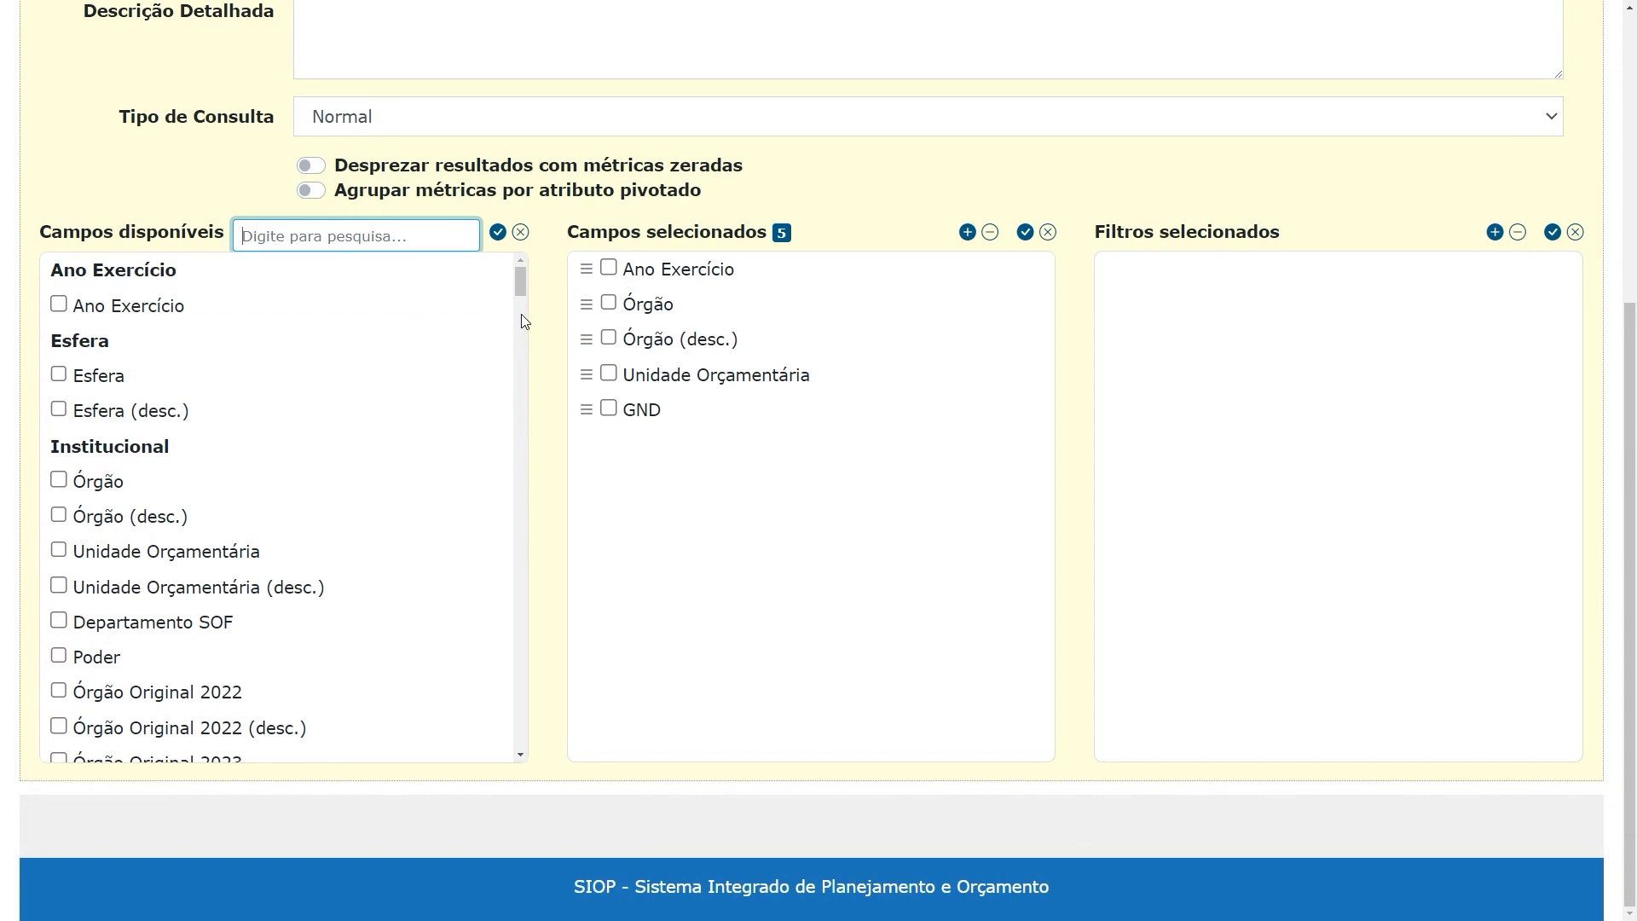
left_click_drag(517, 281, 503, 671)
scroll(460, 525, "up", 2)
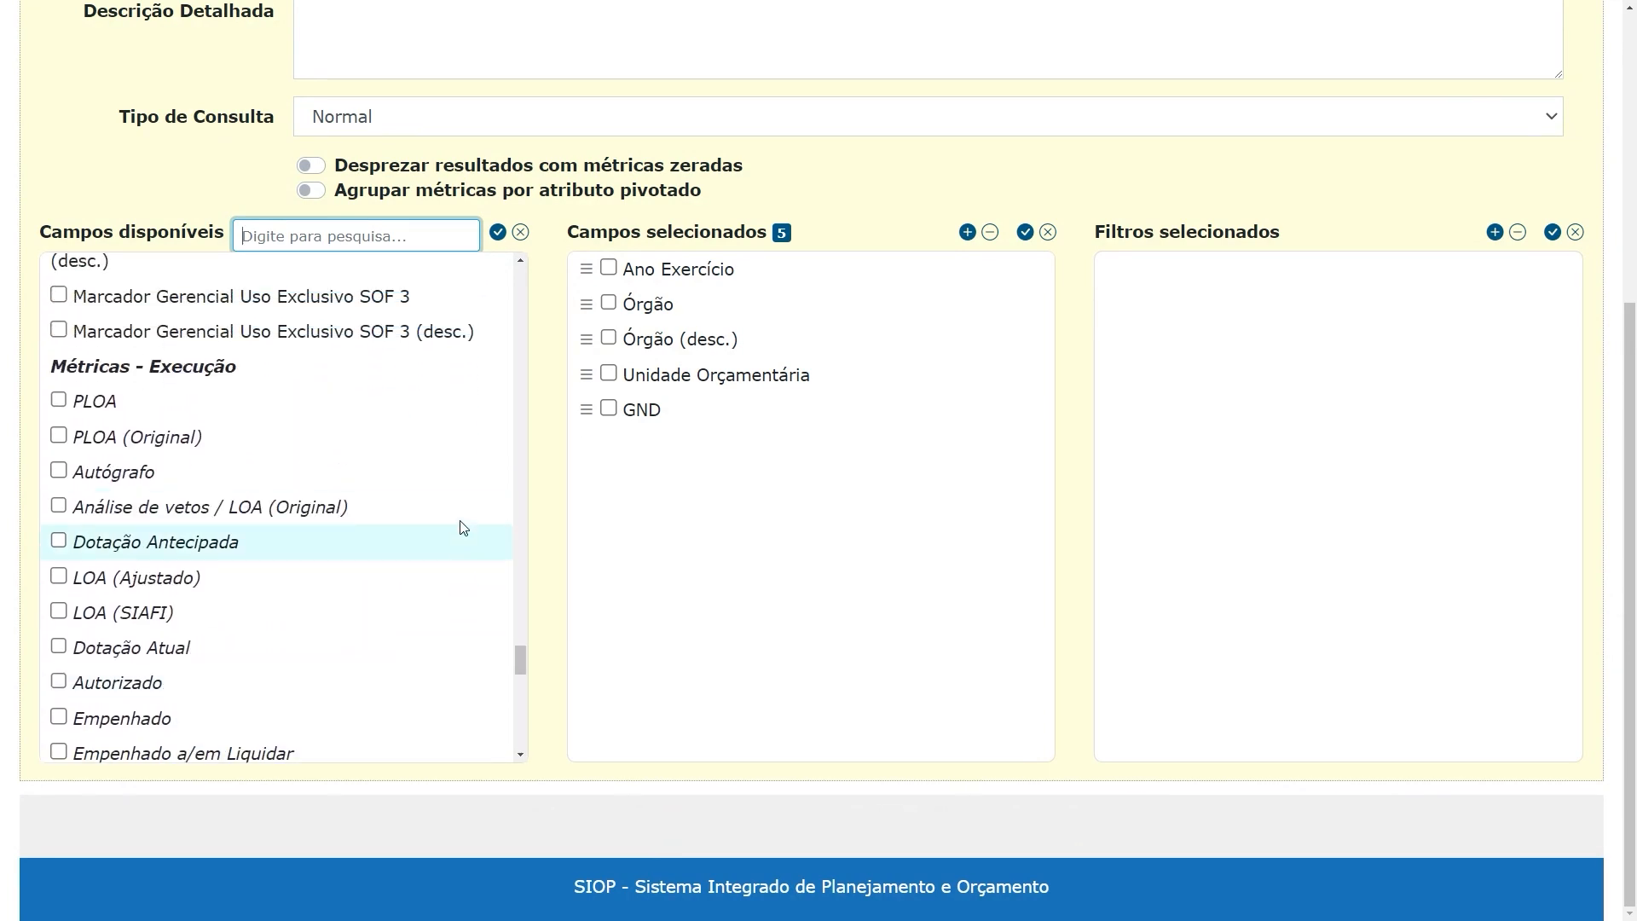
mouse_move(461, 530)
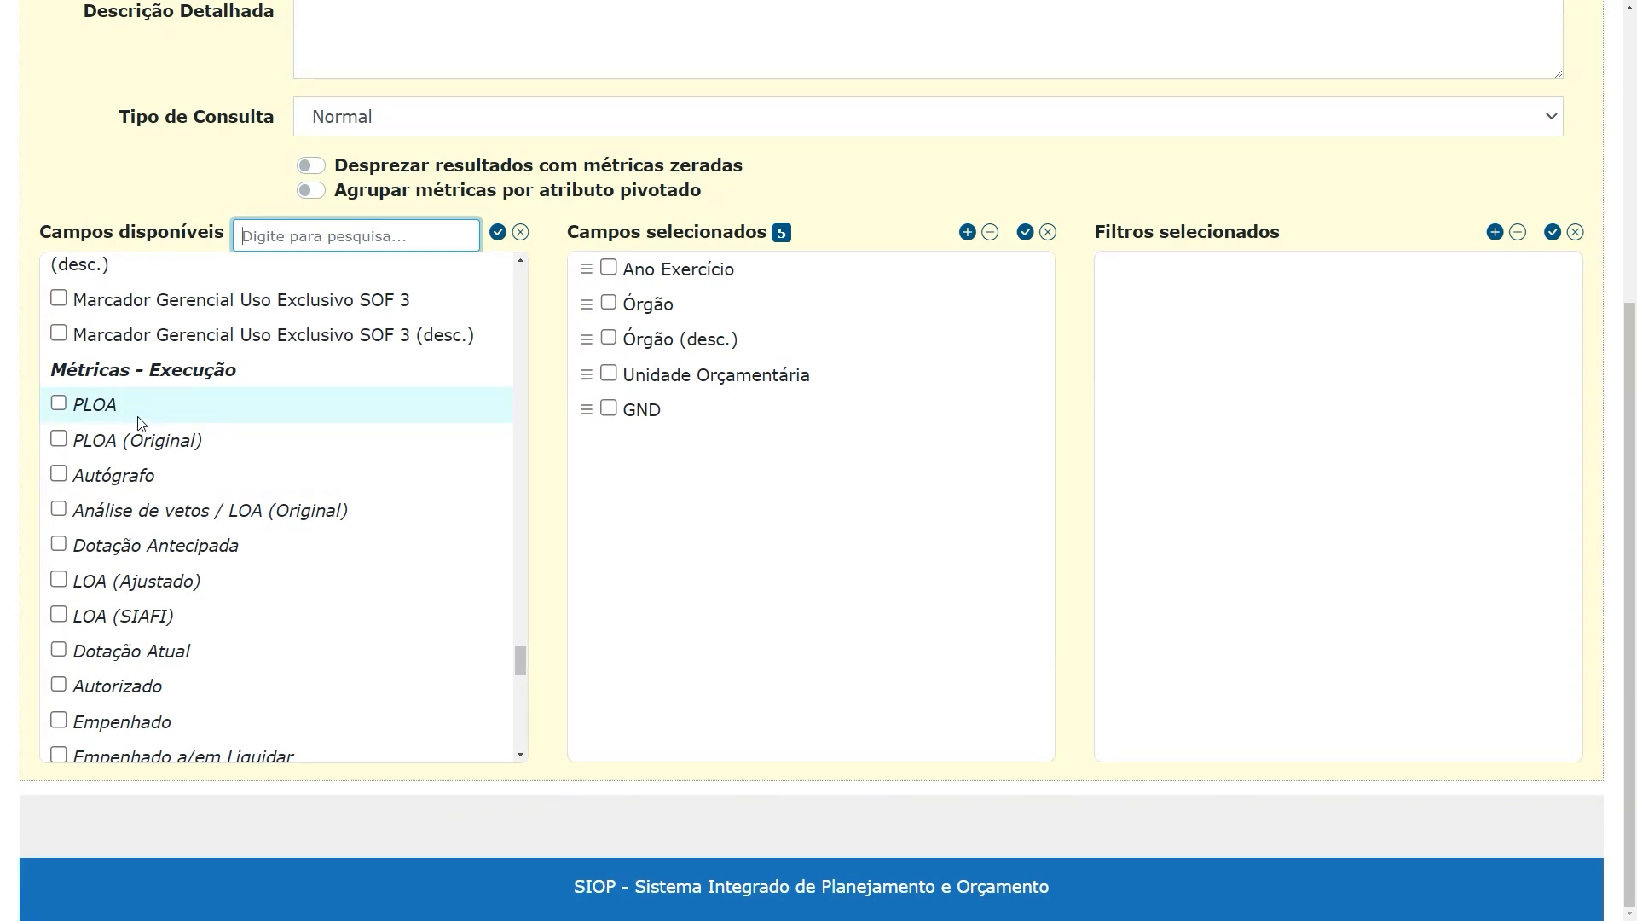
mouse_move(145, 415)
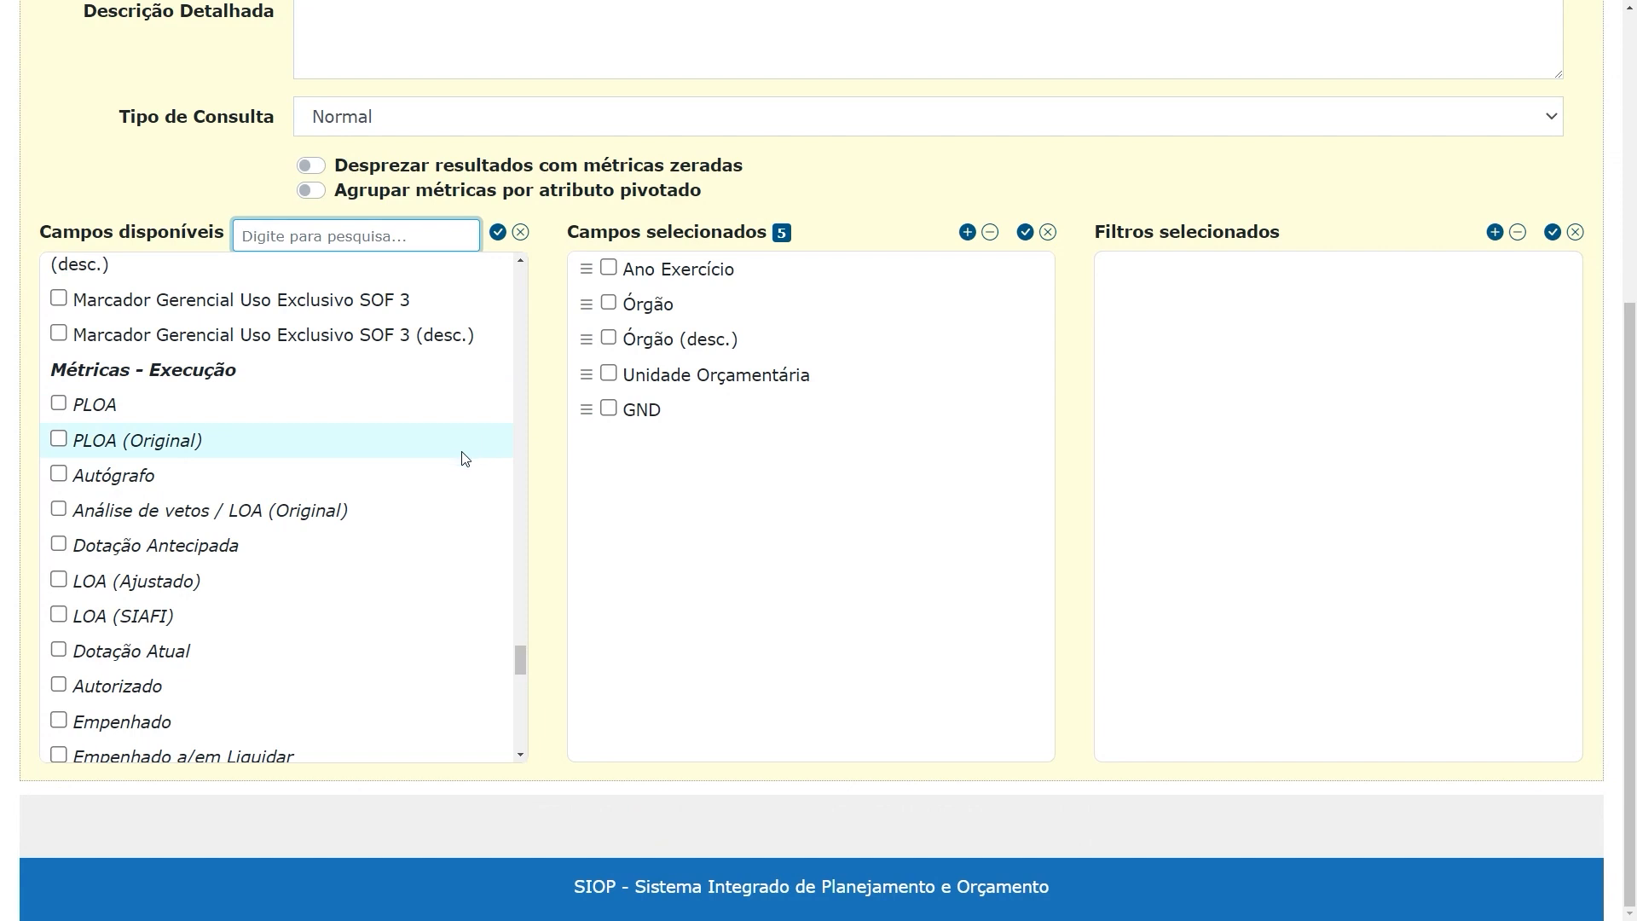
mouse_move(471, 495)
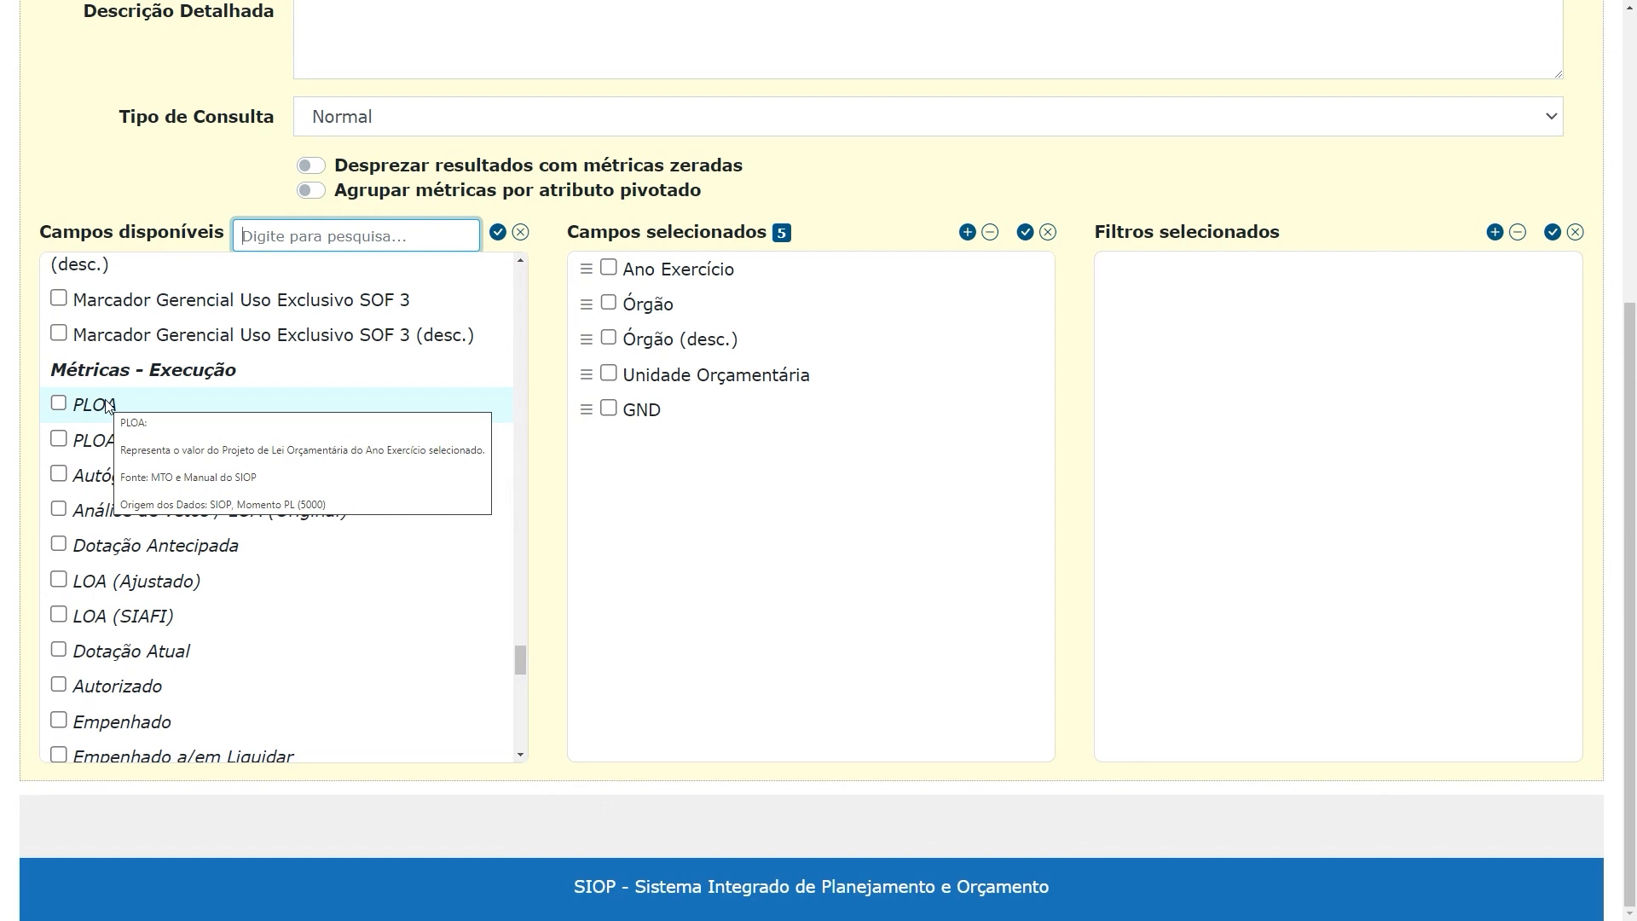
Read the description of Tipo Autor Emenda, then look through the Marcador Gerencial groups and the execution metrics down to Pago
scroll(501, 414, "up", 3)
scroll(502, 415, "up", 4)
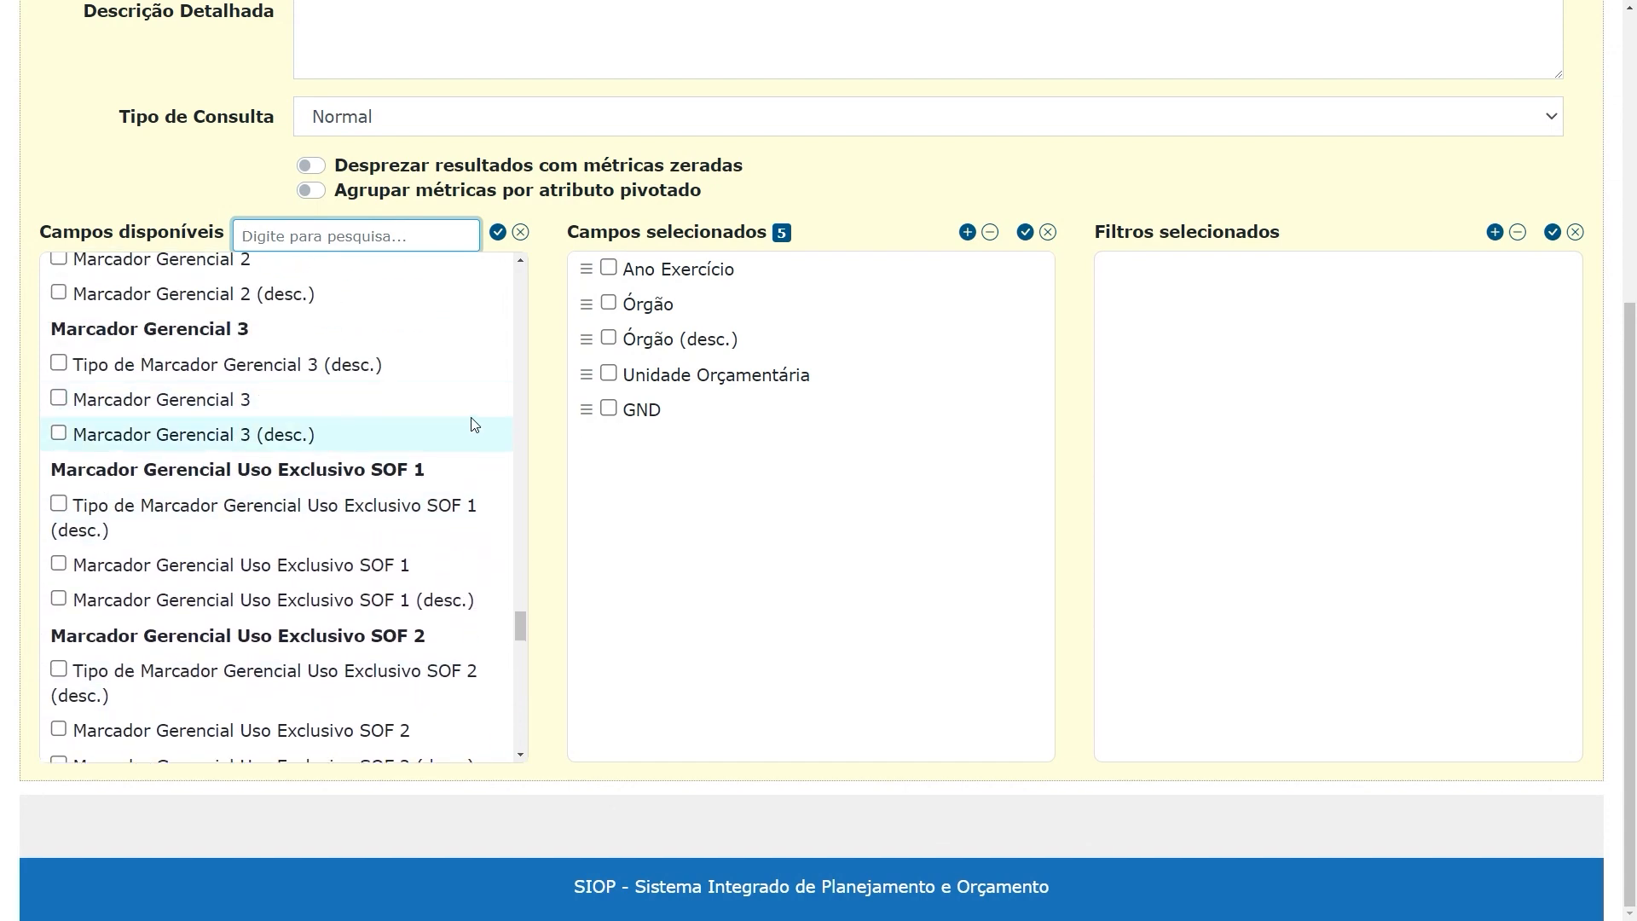
scroll(488, 420, "up", 3)
scroll(489, 420, "up", 6)
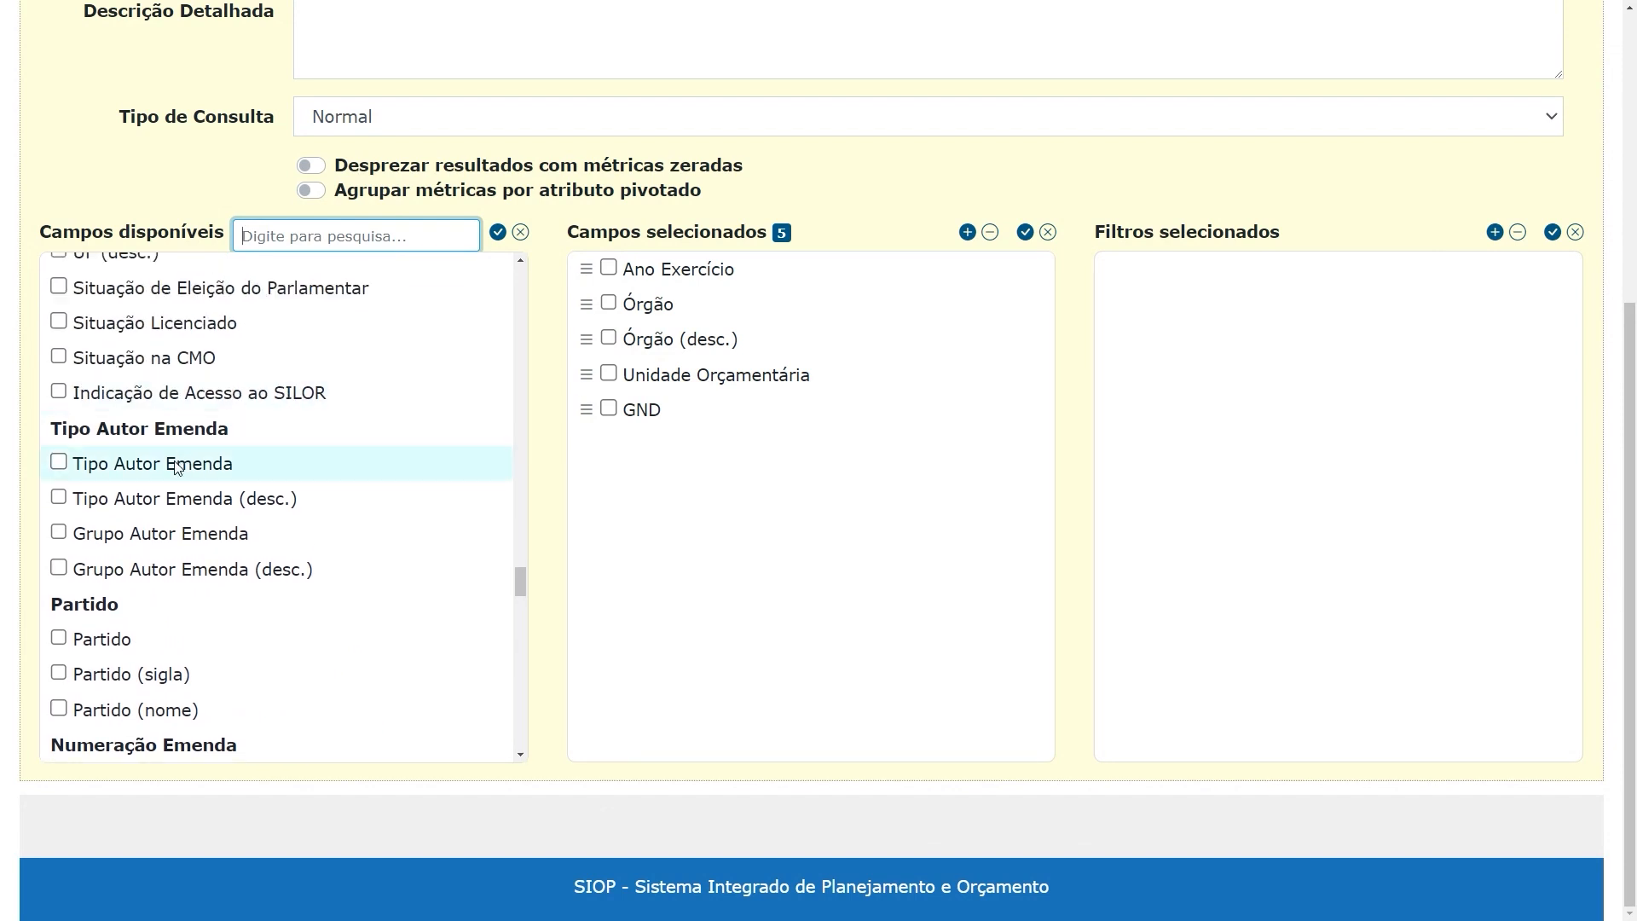
mouse_move(182, 468)
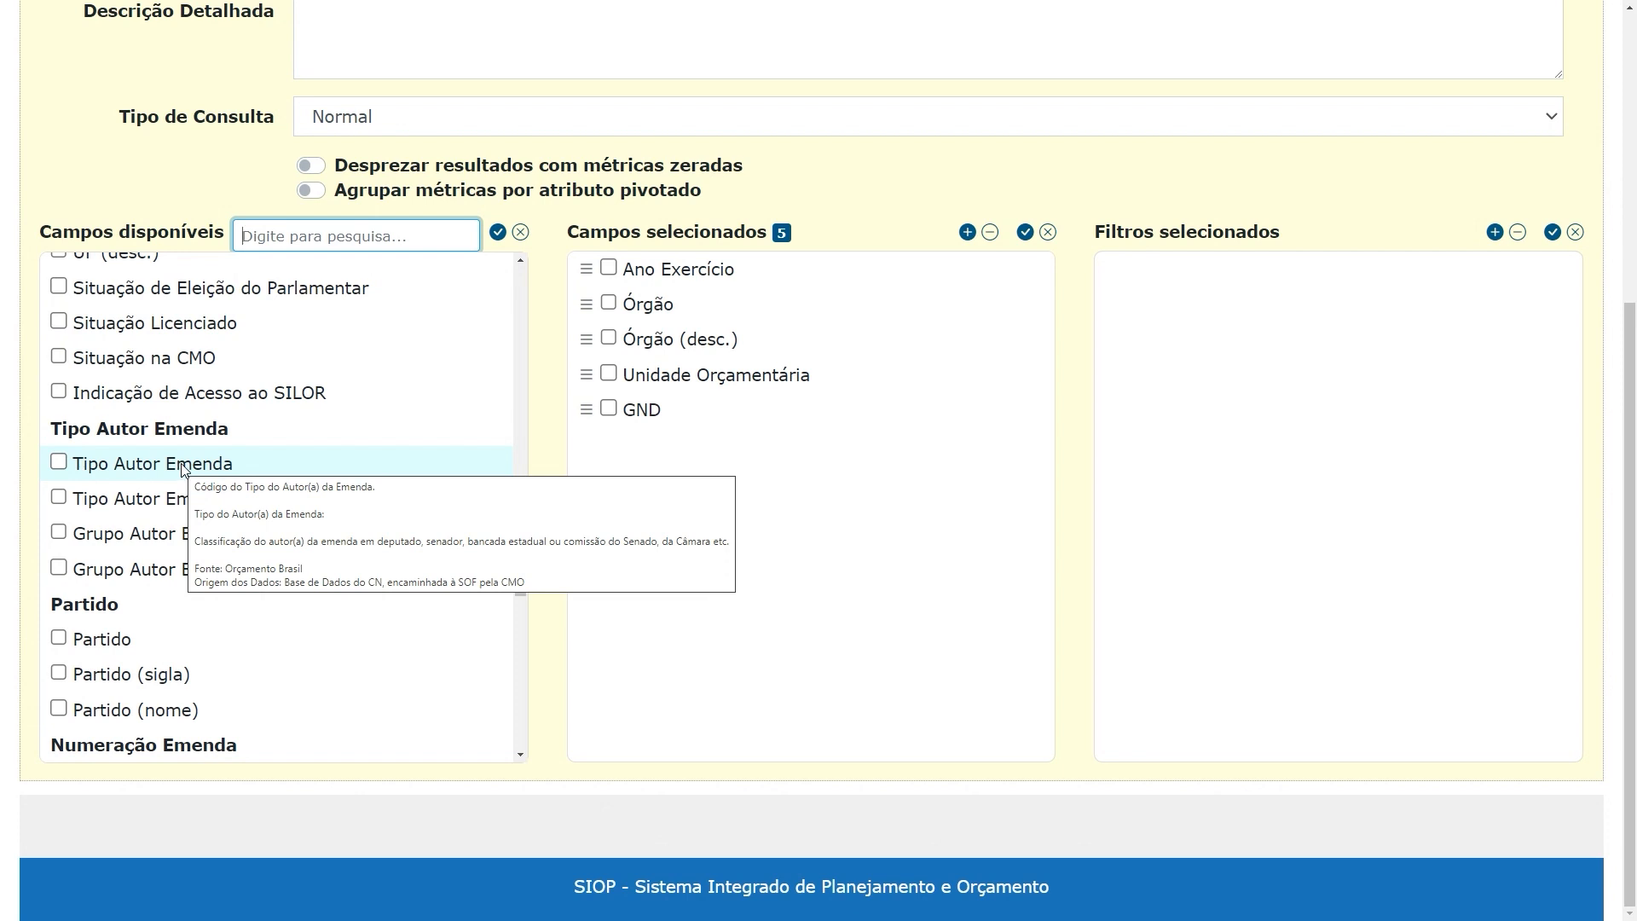
scroll(467, 554, "down", 1)
scroll(467, 554, "down", 15)
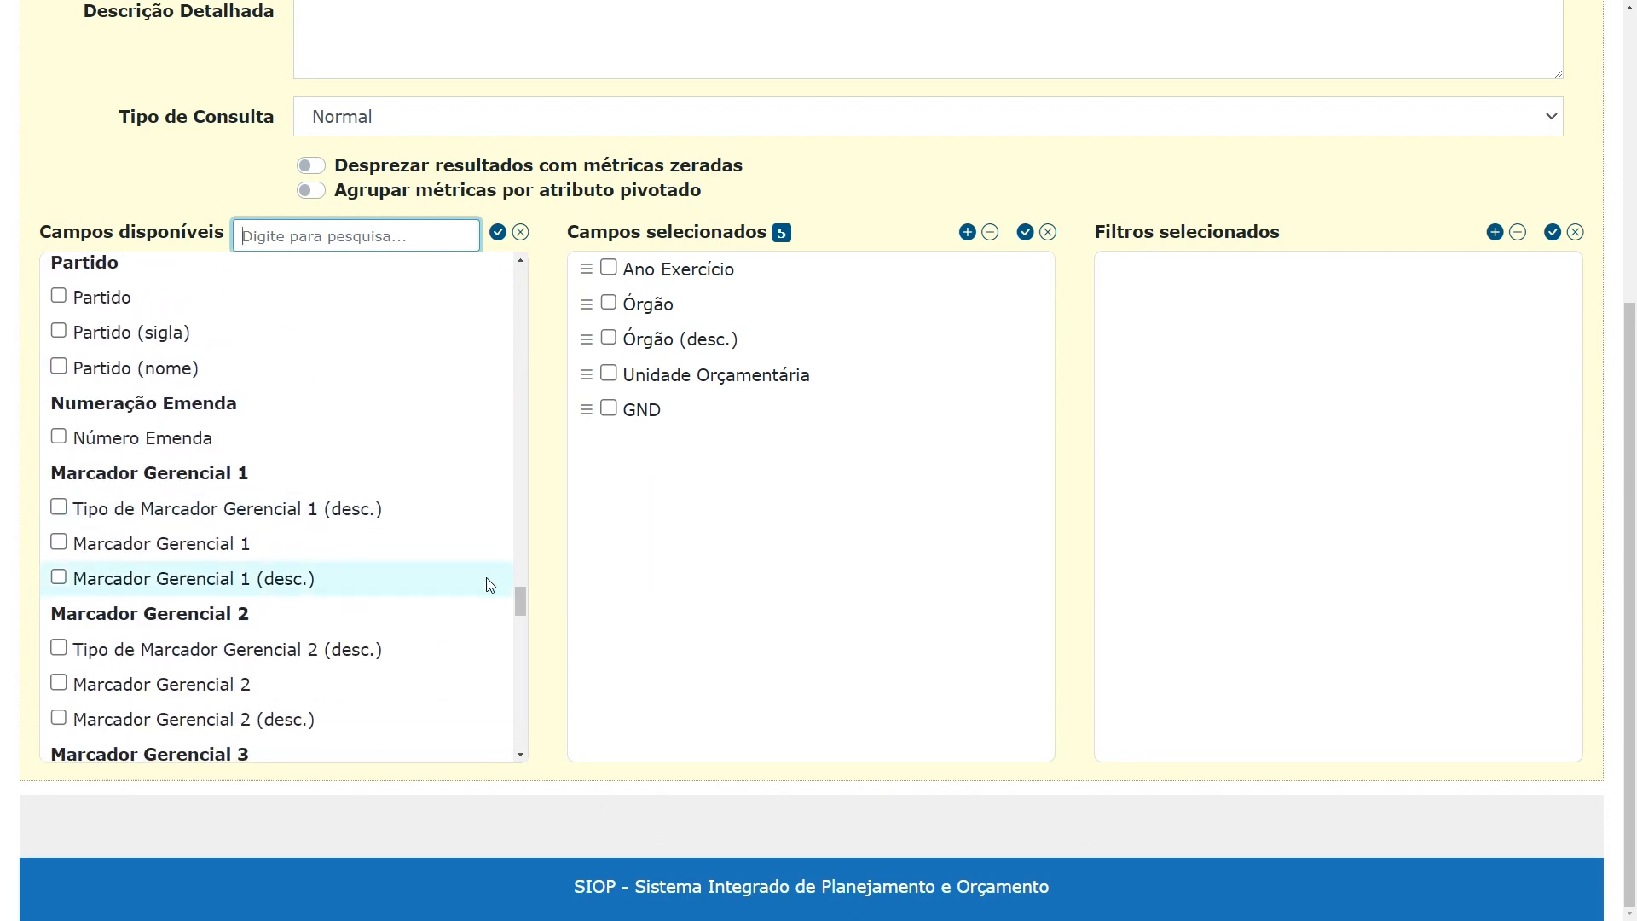
scroll(495, 641, "down", 1)
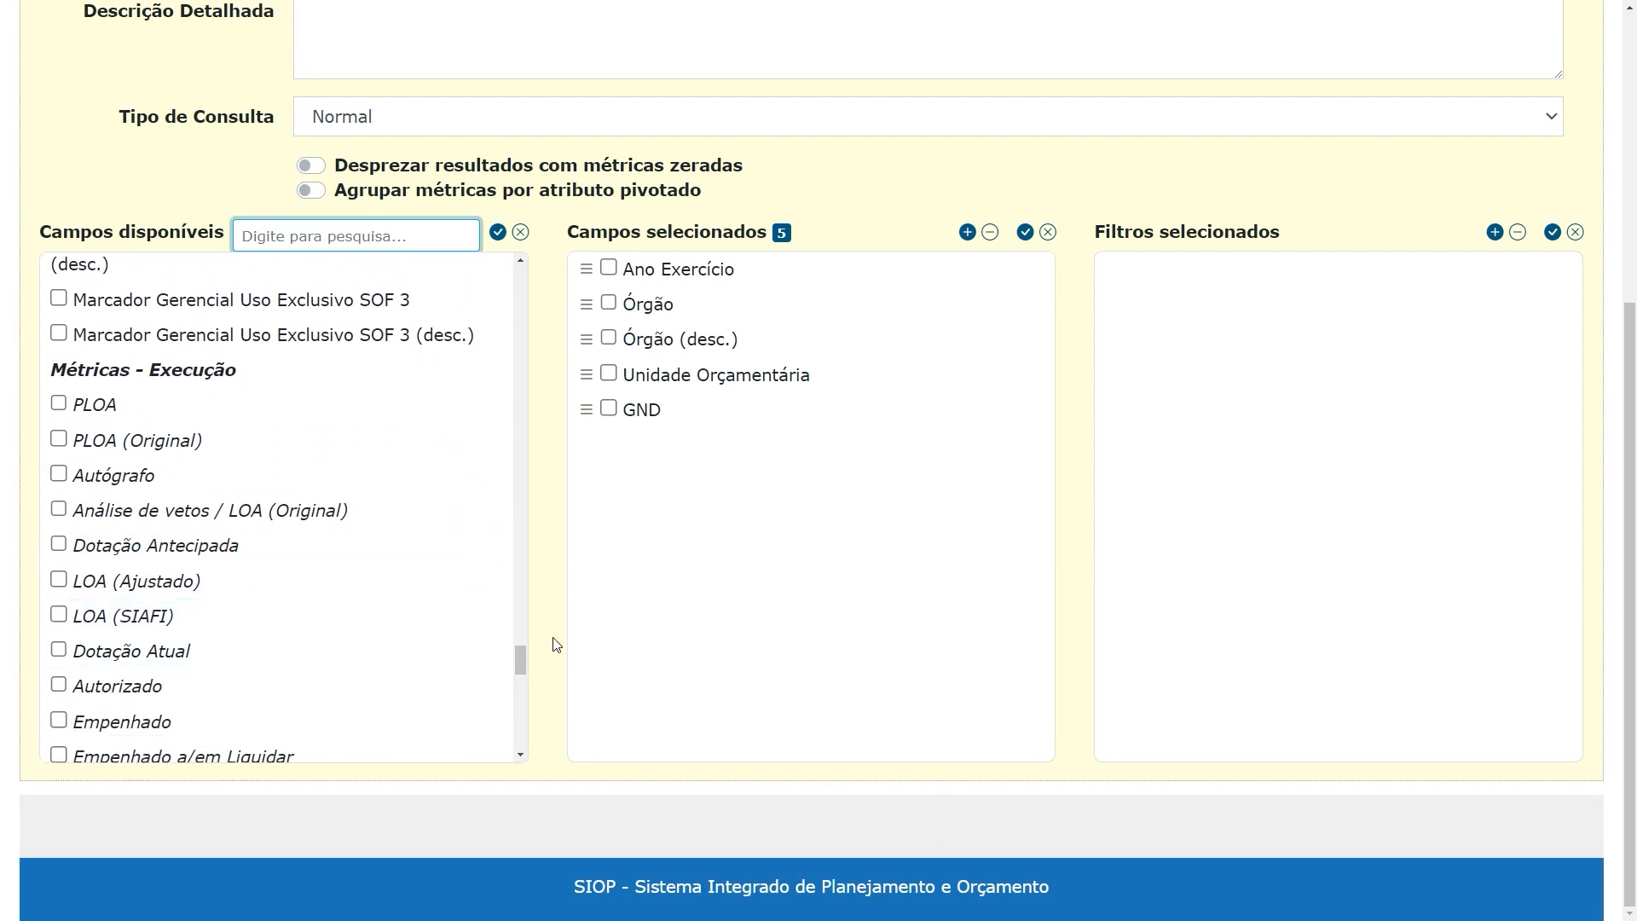
scroll(460, 549, "down", 2)
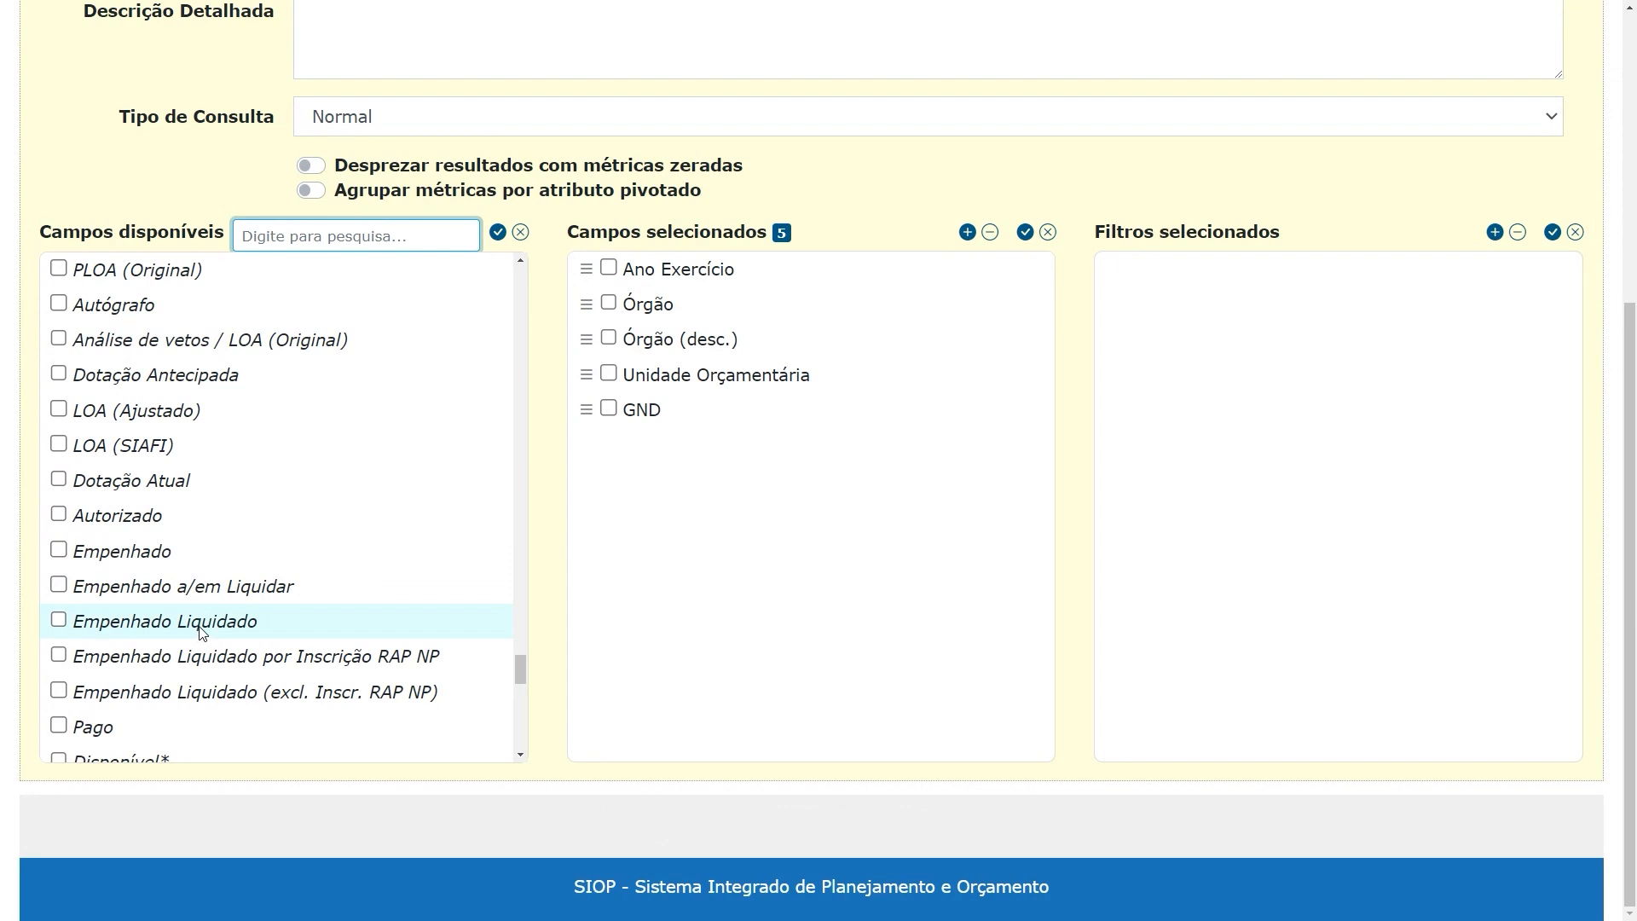
mouse_move(201, 631)
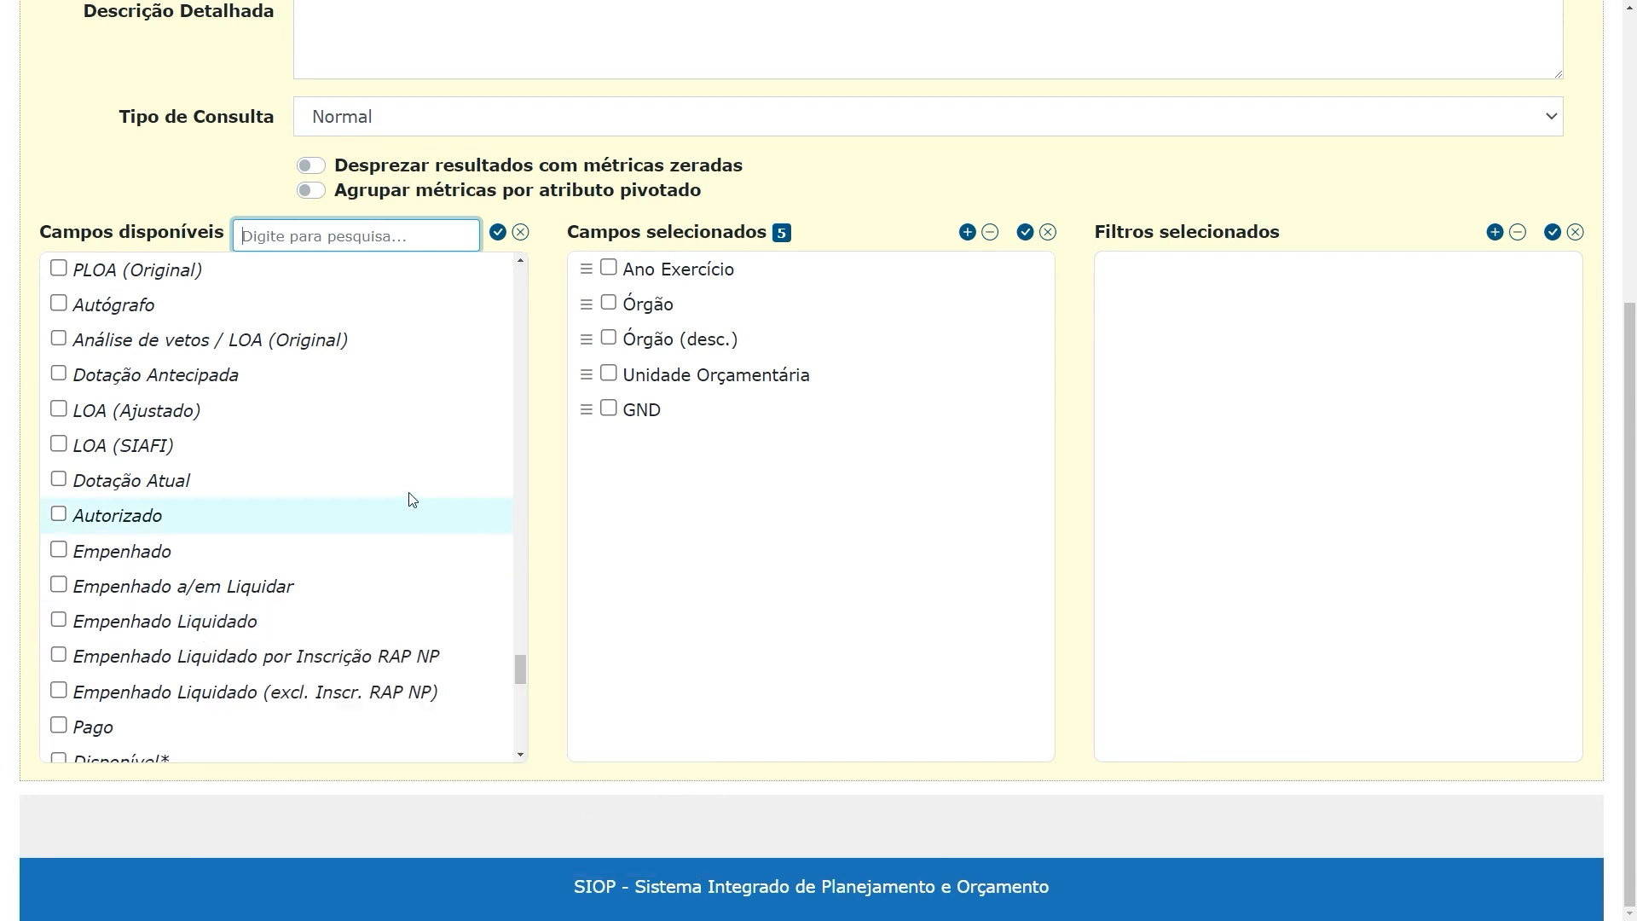
Add the execution metrics LOA (SIAFI), Empenhado, Empenhado Liquidado and Pago to the selected fields
scroll(467, 470, "up", 1)
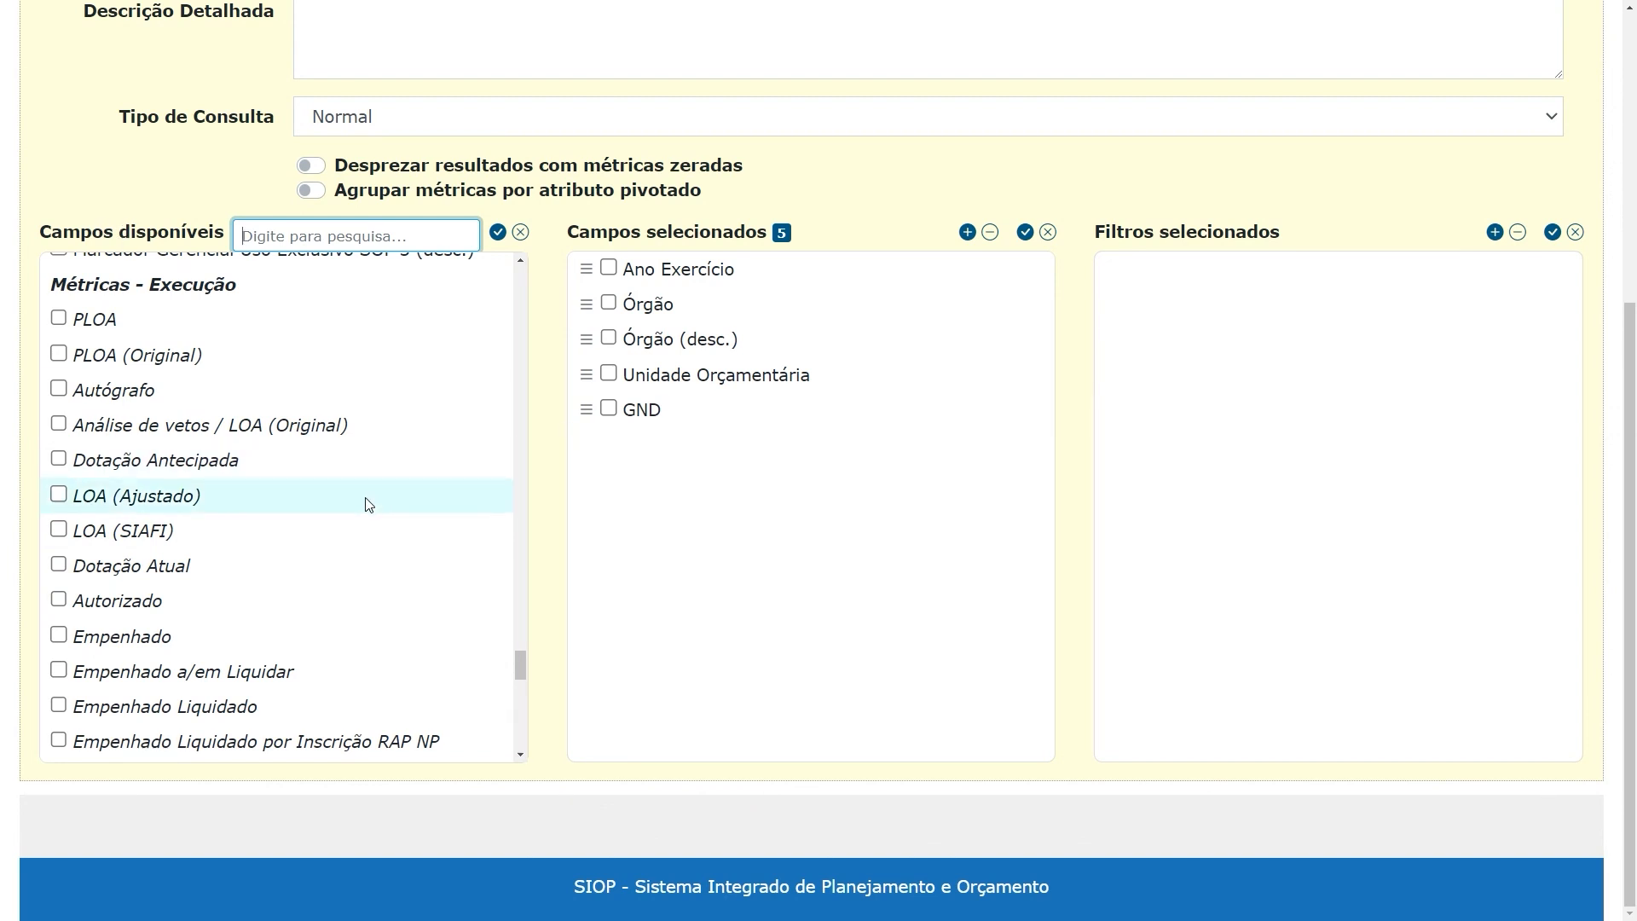
left_click(59, 530)
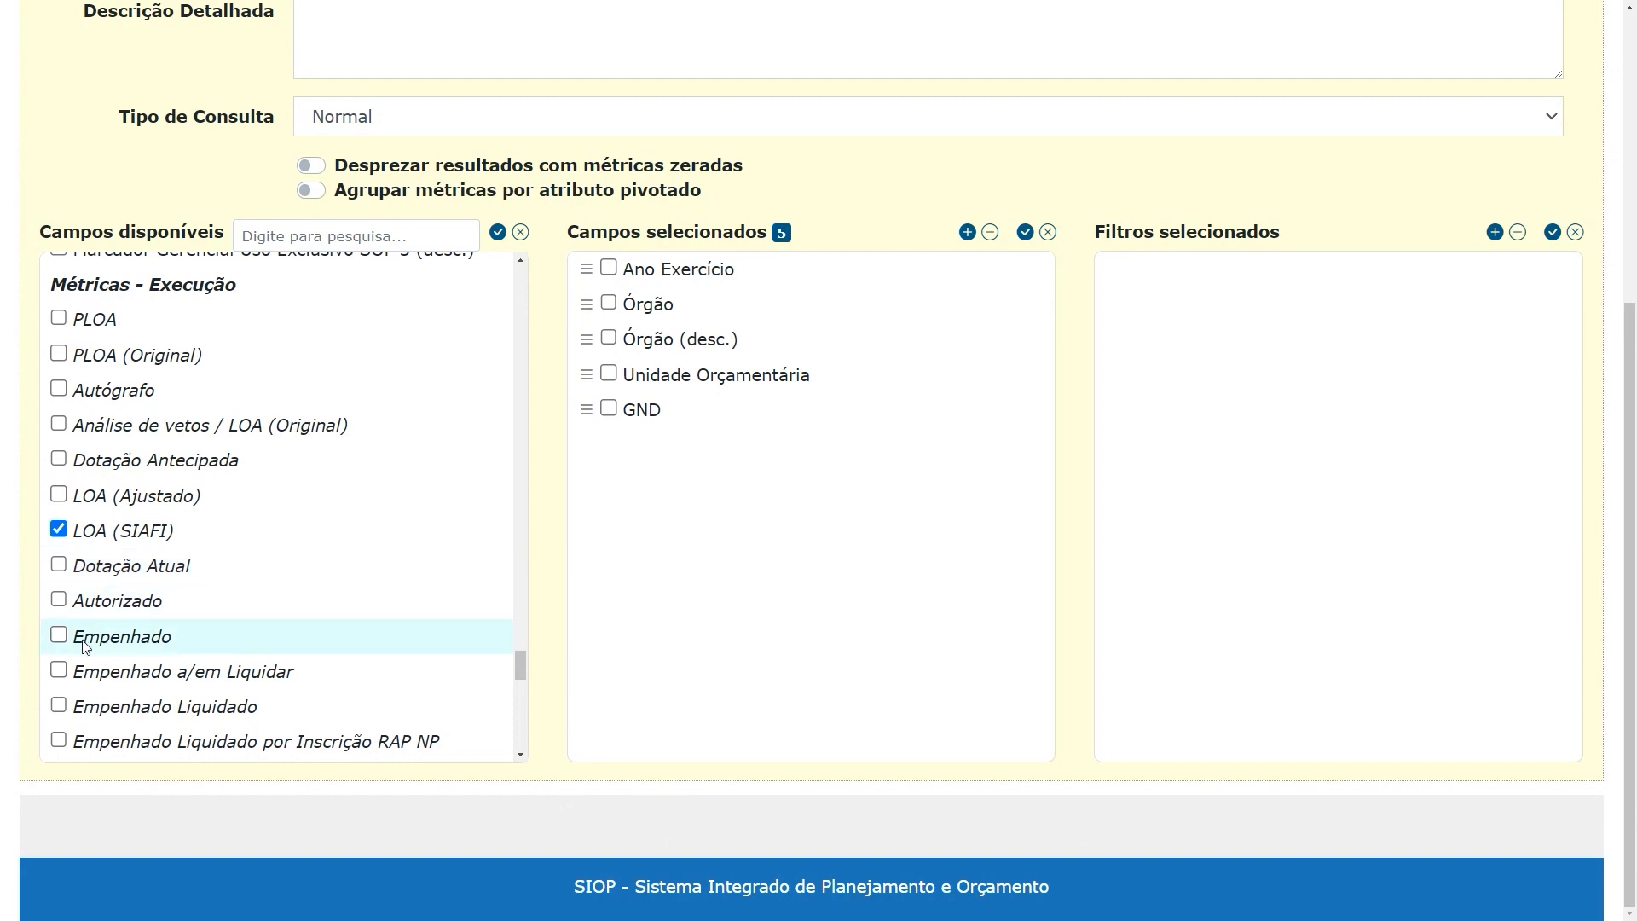
left_click(58, 636)
left_click(59, 705)
scroll(391, 567, "down", 2)
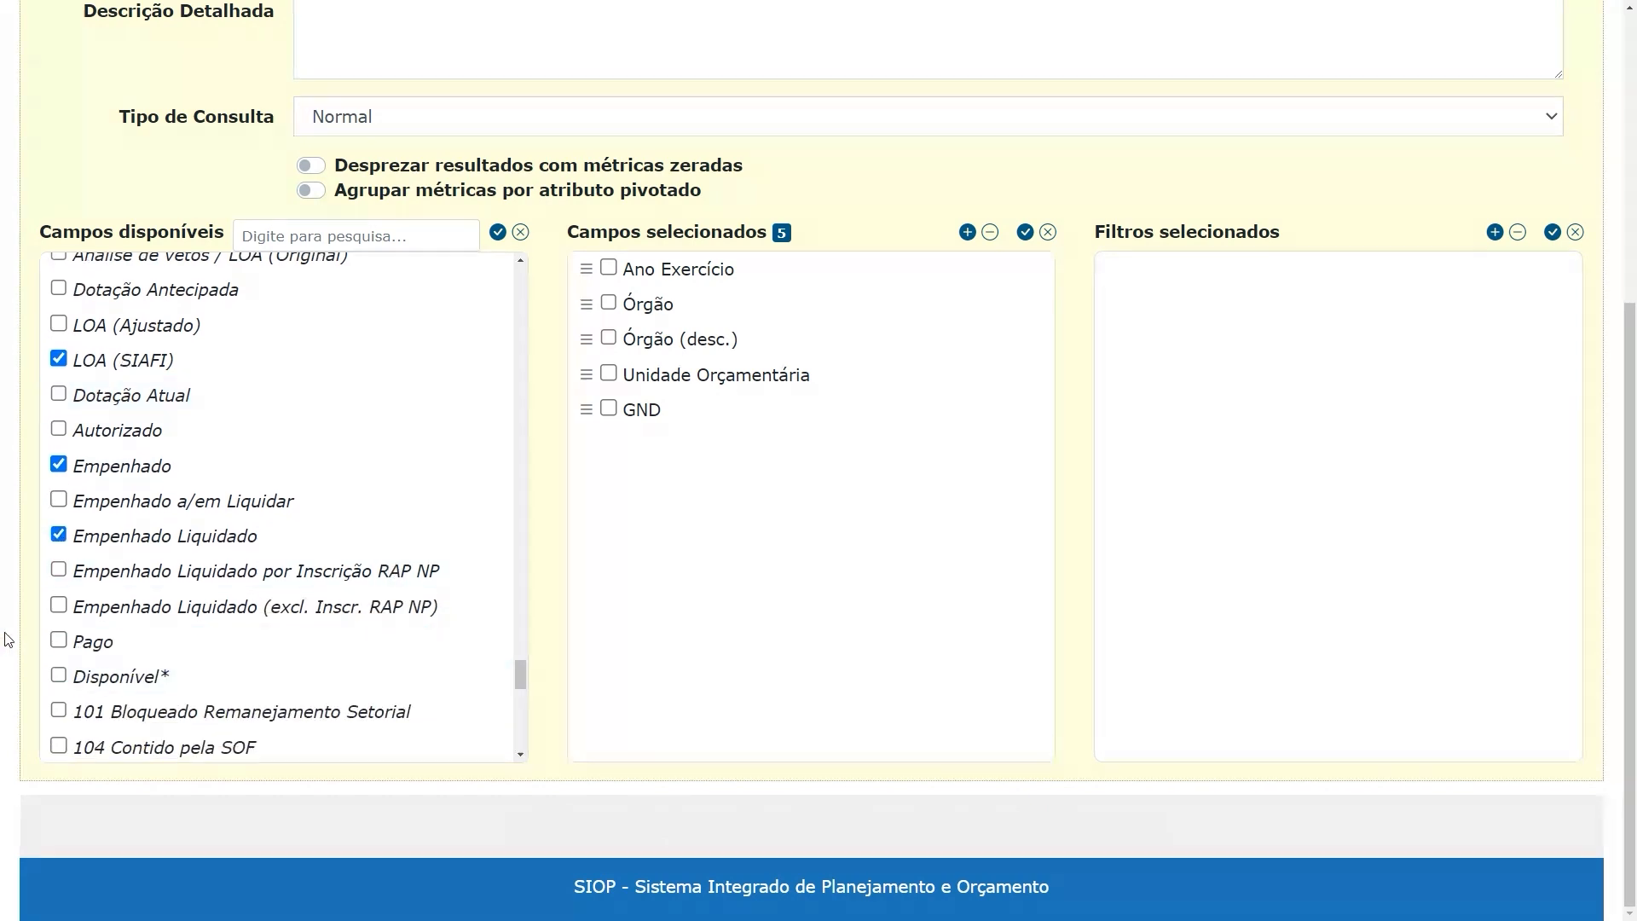
left_click(58, 641)
left_click(968, 232)
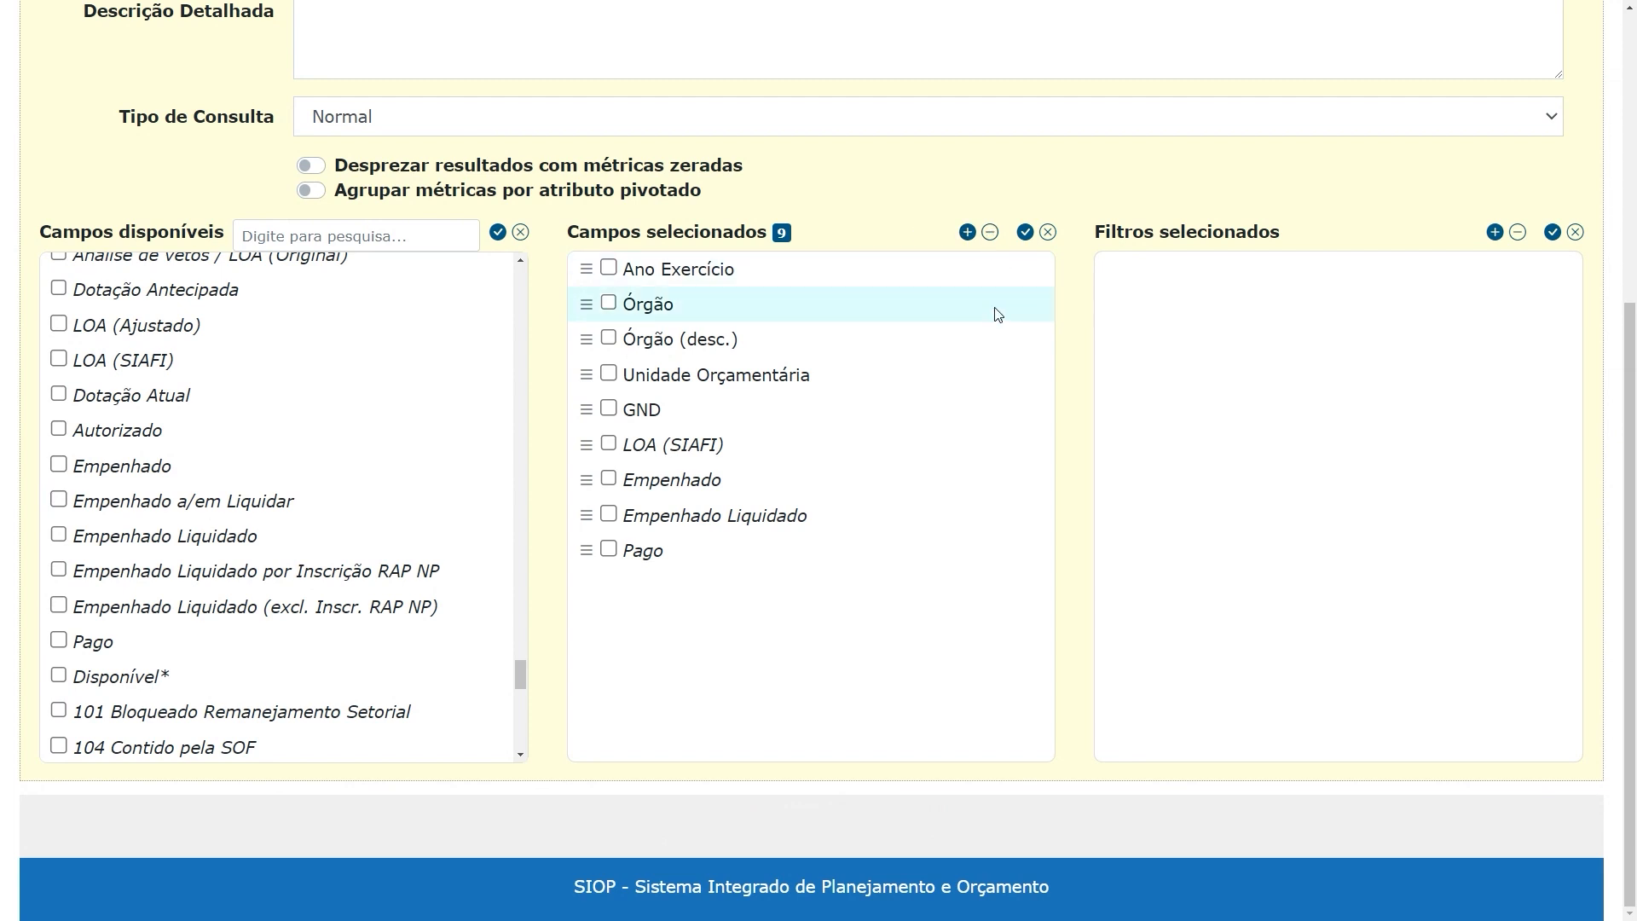
Remove Empenhado Liquidado from the selected fields
left_click(610, 515)
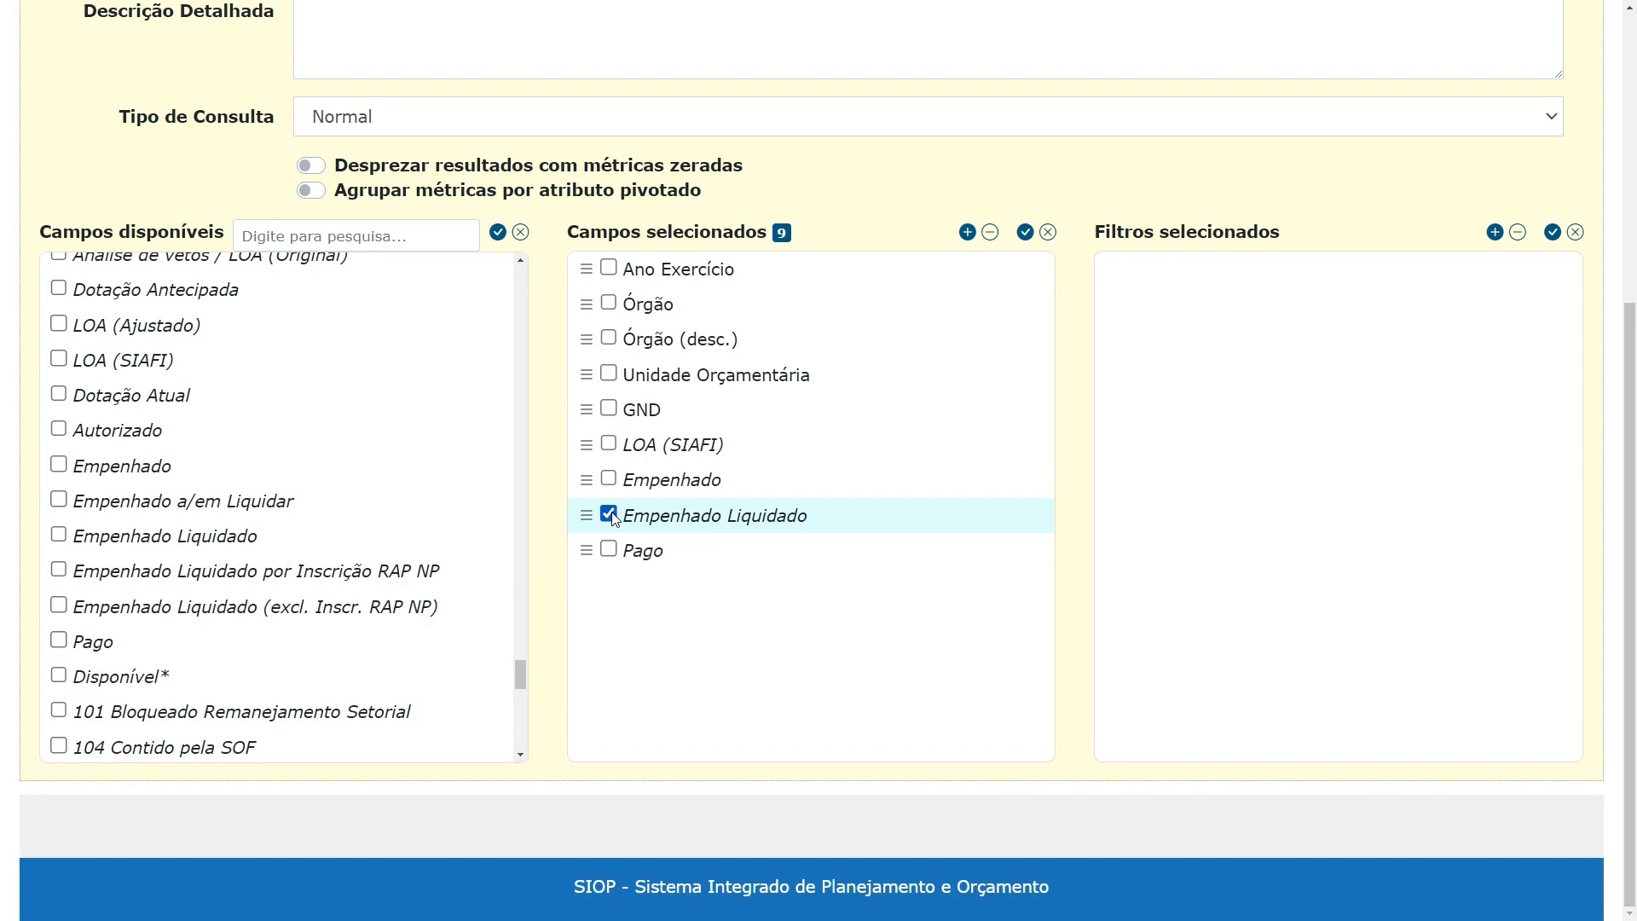
left_click(990, 233)
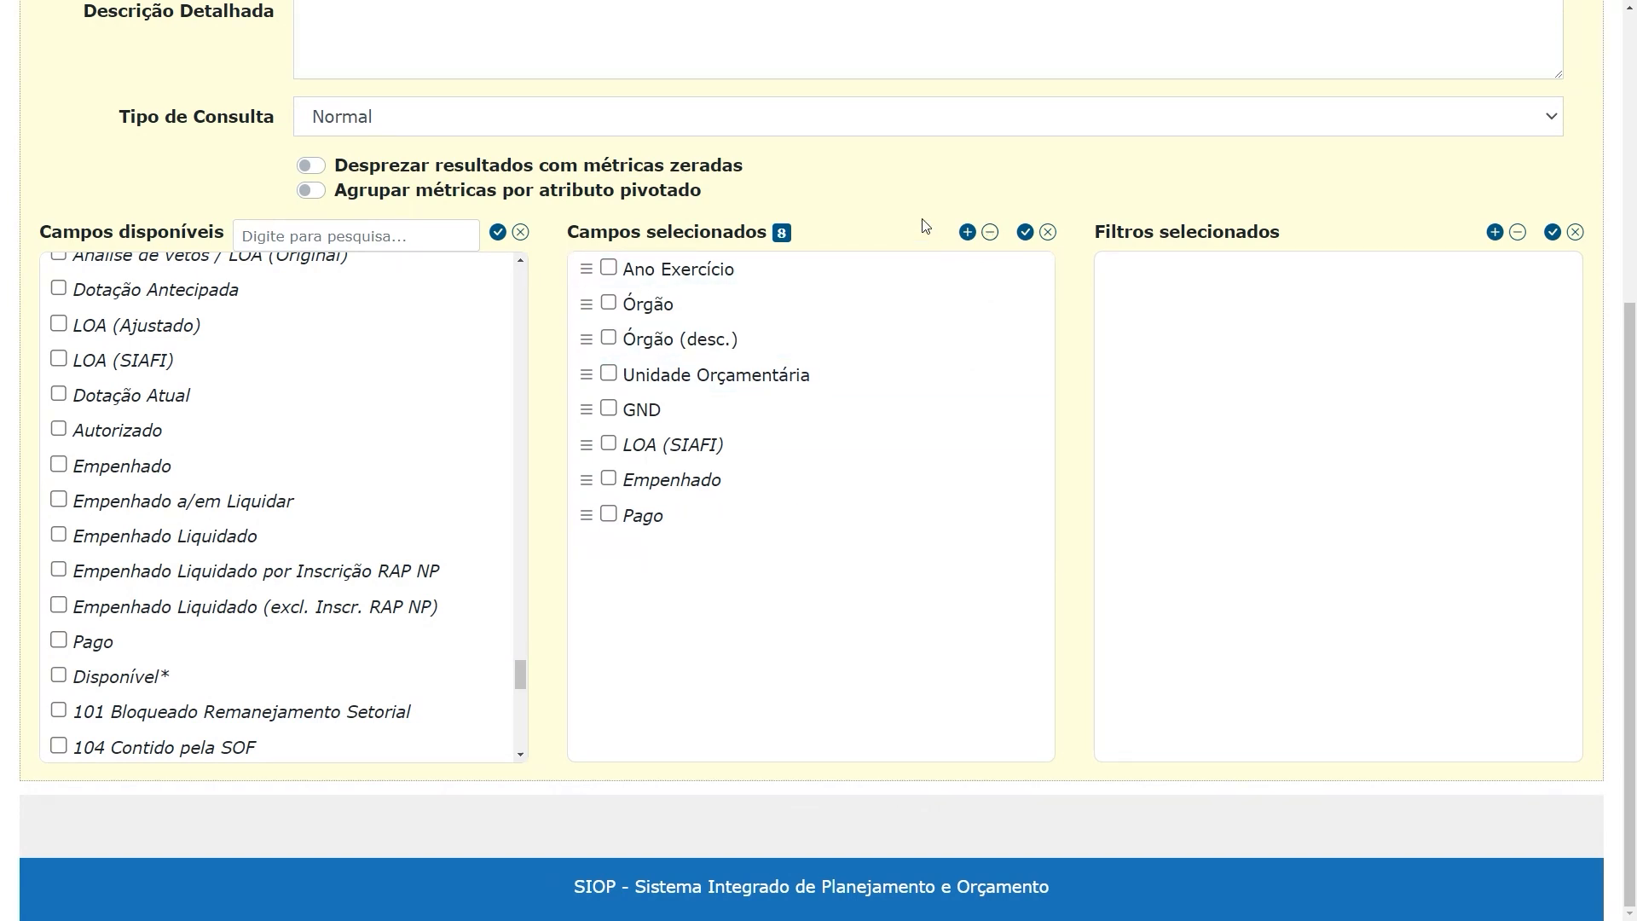